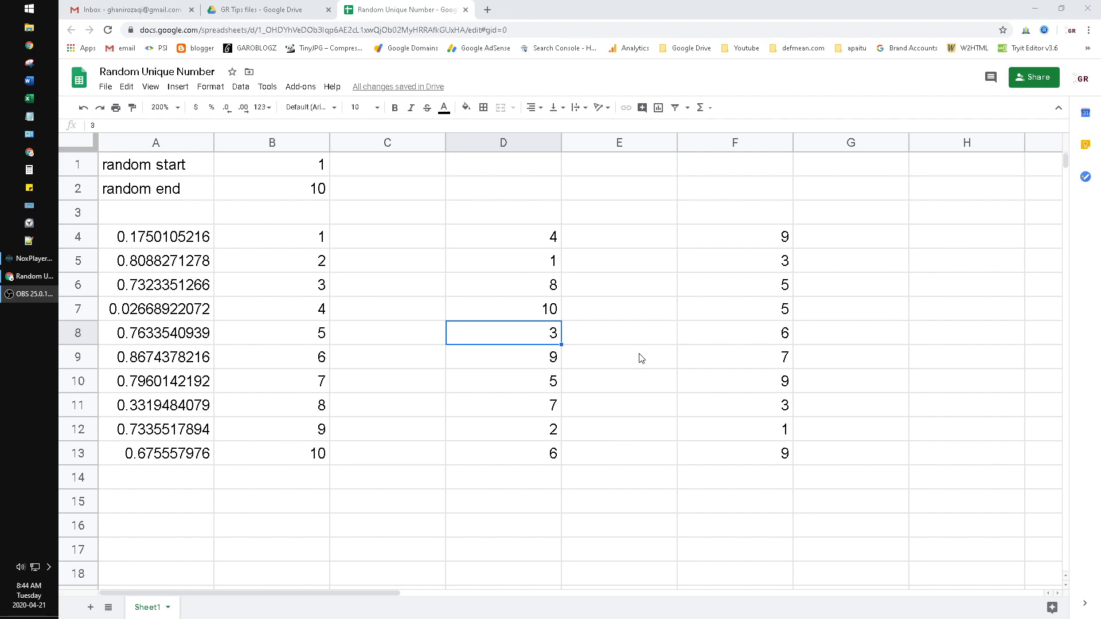
Step: Inspect and re-enter F4's =RANDBETWEEN($B$1,$B$2) formula
click(762, 238)
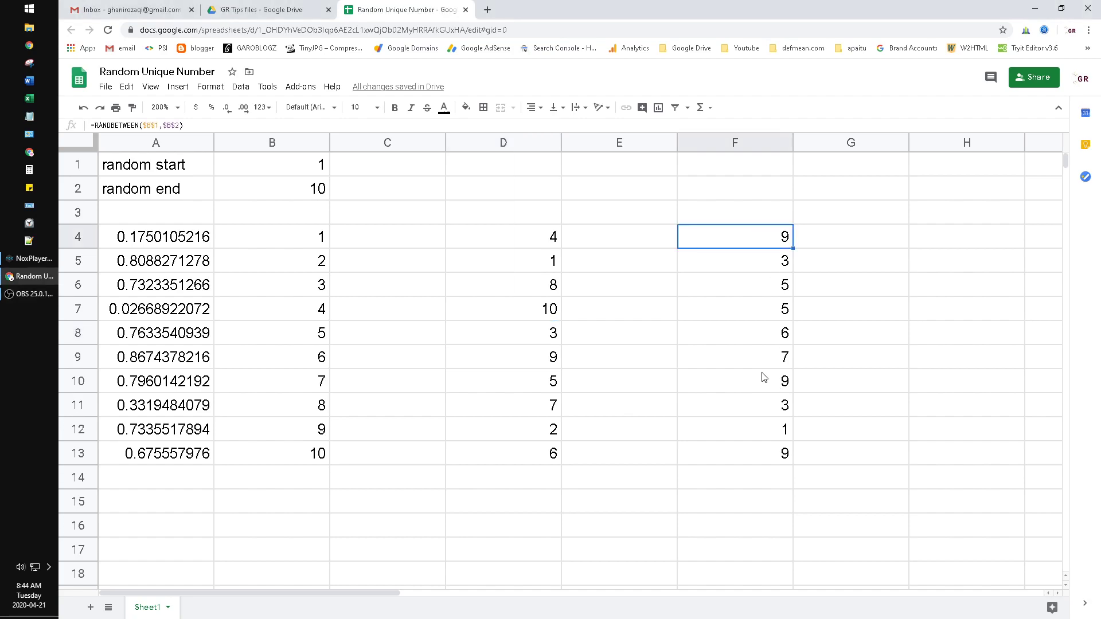
double_click(778, 235)
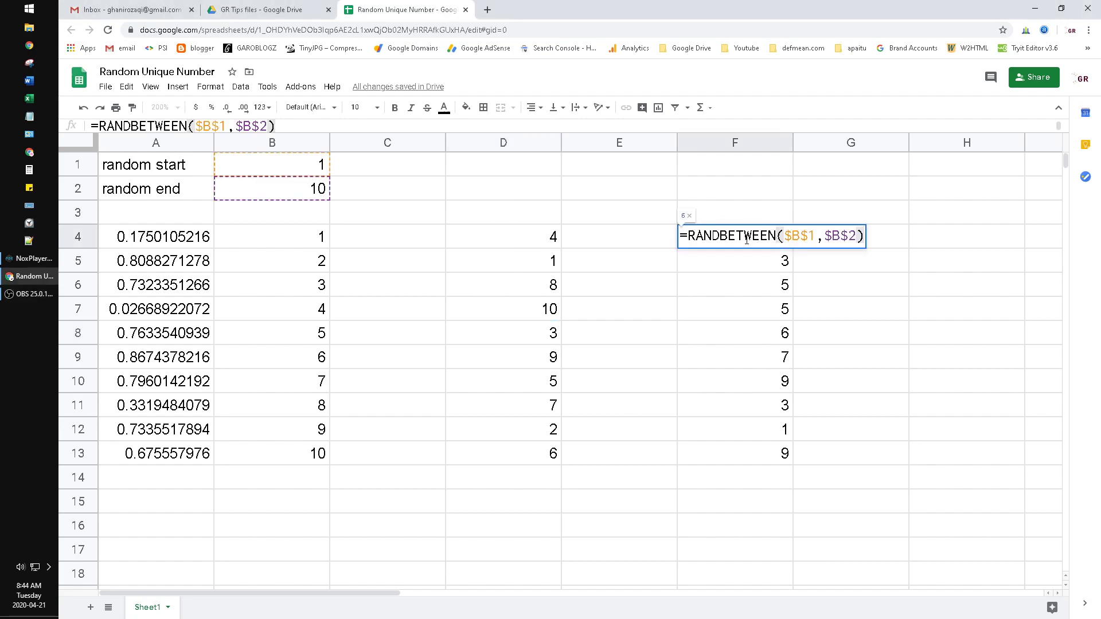
drag(695, 237, 782, 233)
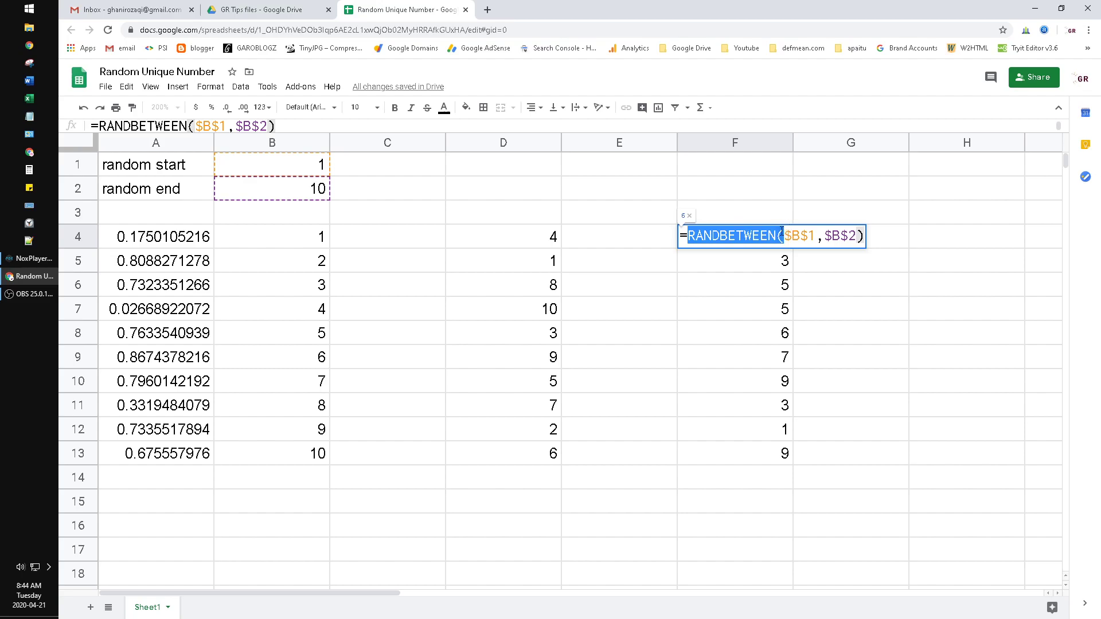
double_click(799, 235)
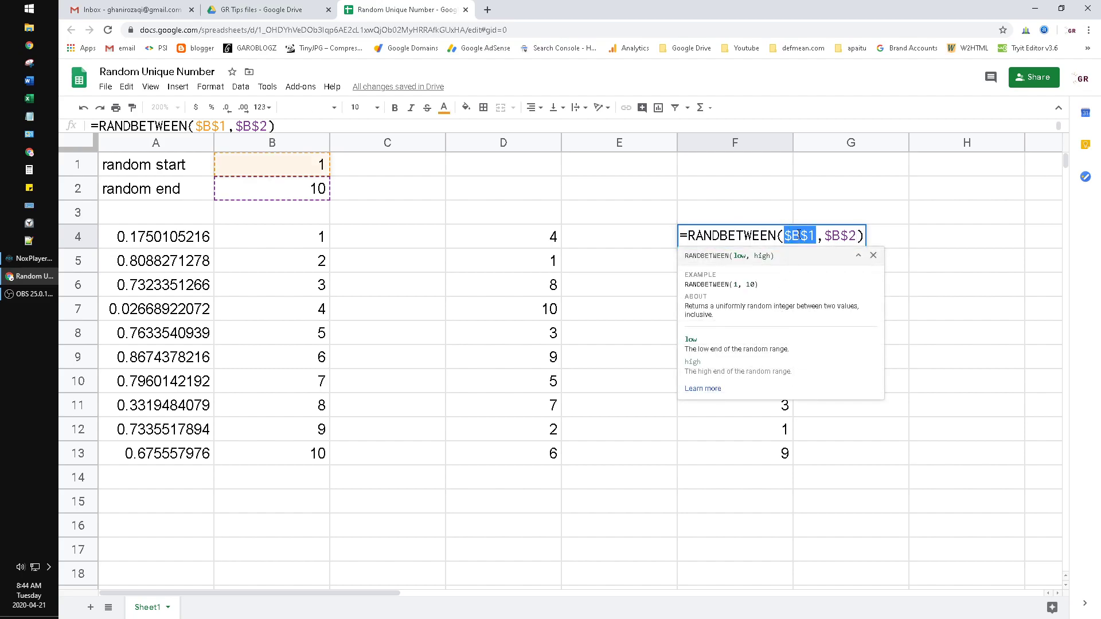
double_click(851, 235)
click(309, 186)
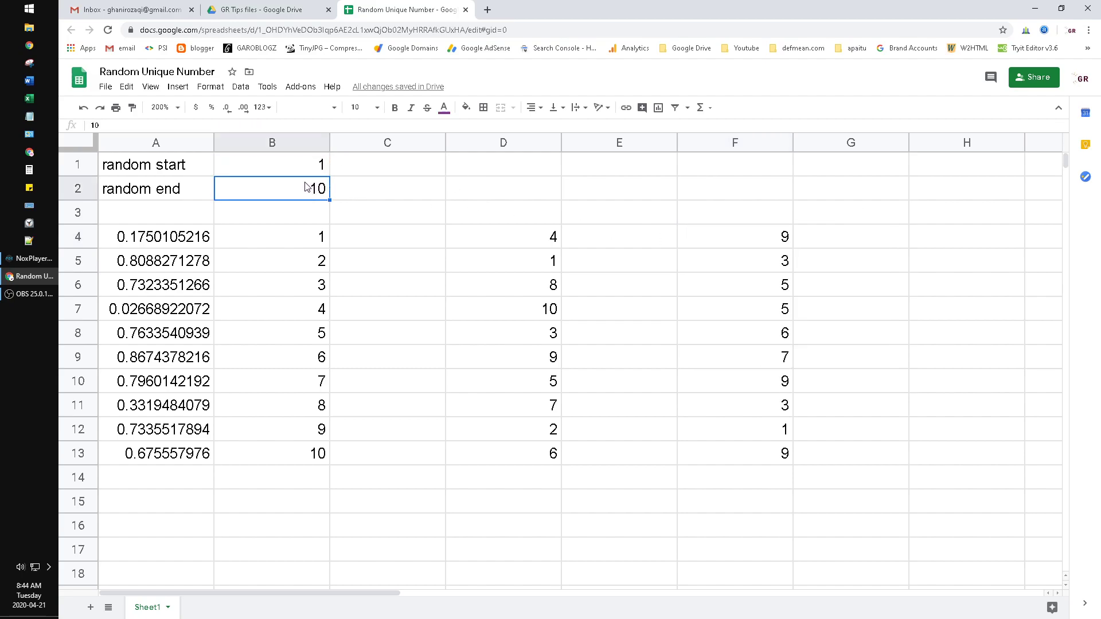
click(751, 247)
key(Return)
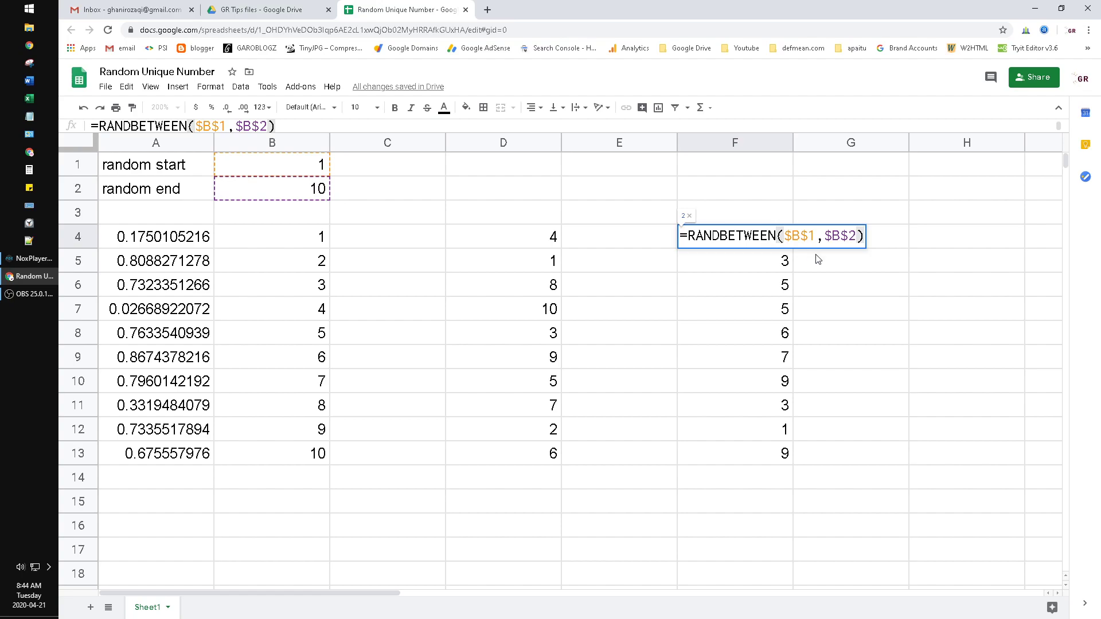
key(Return)
Step: Fill the RANDBETWEEN formula down to F13 and point out the repeated 8s and 2s
click(786, 235)
drag(793, 248, 784, 461)
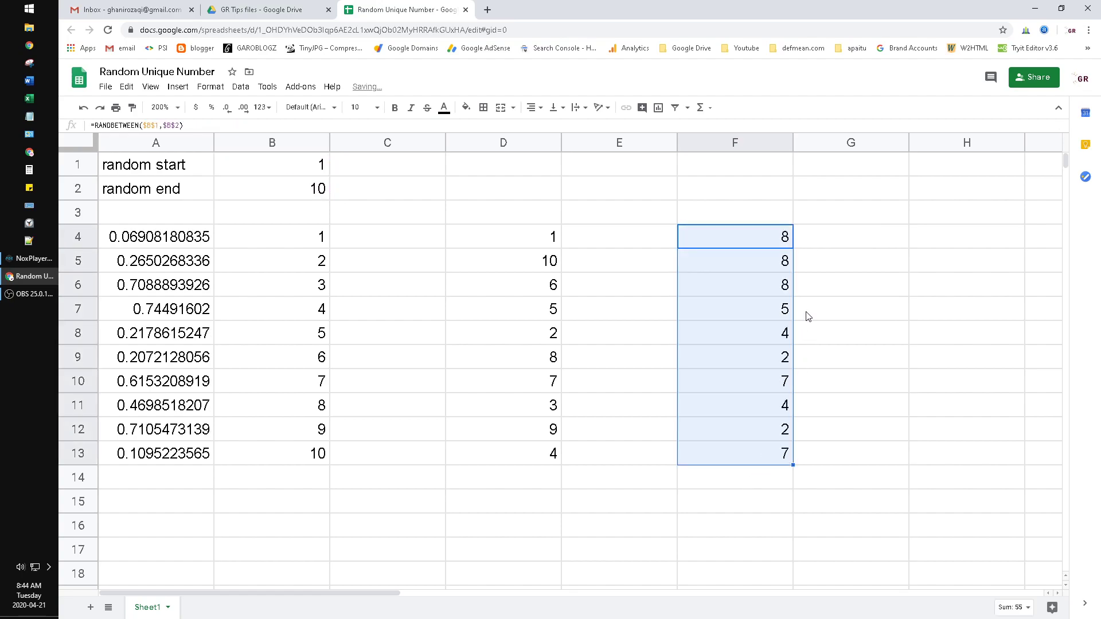
drag(763, 242, 757, 284)
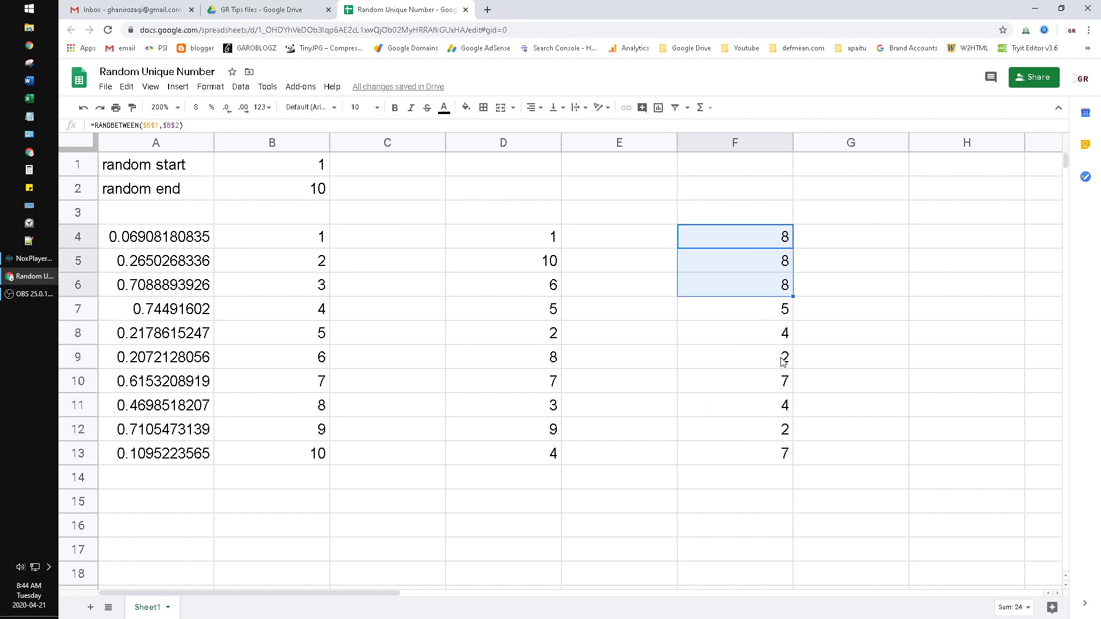
click(772, 270)
click(772, 287)
click(769, 360)
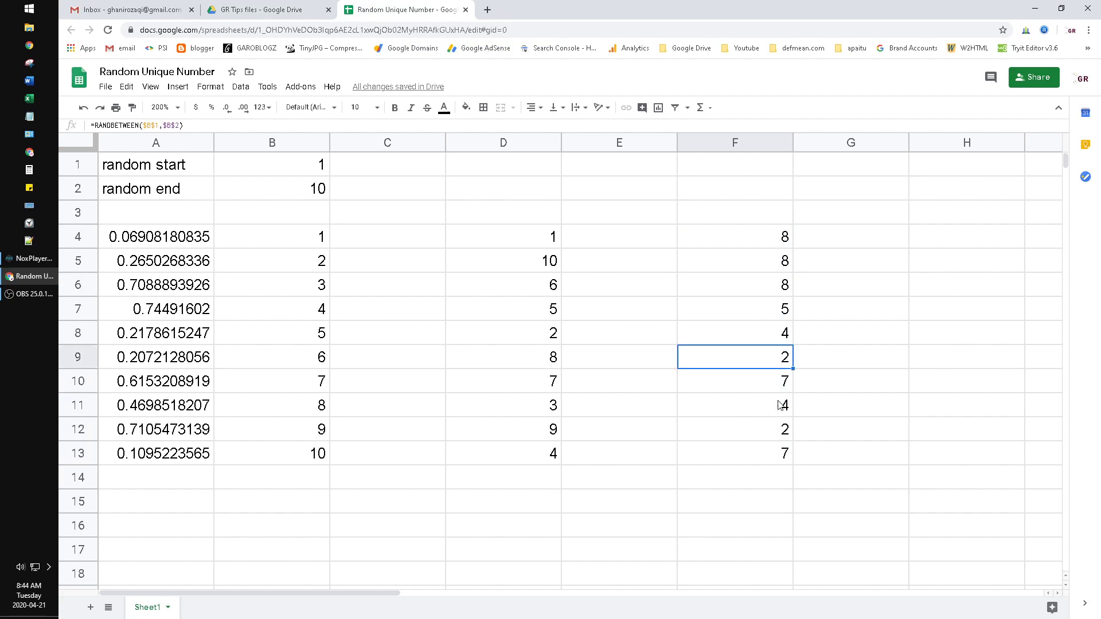
click(780, 437)
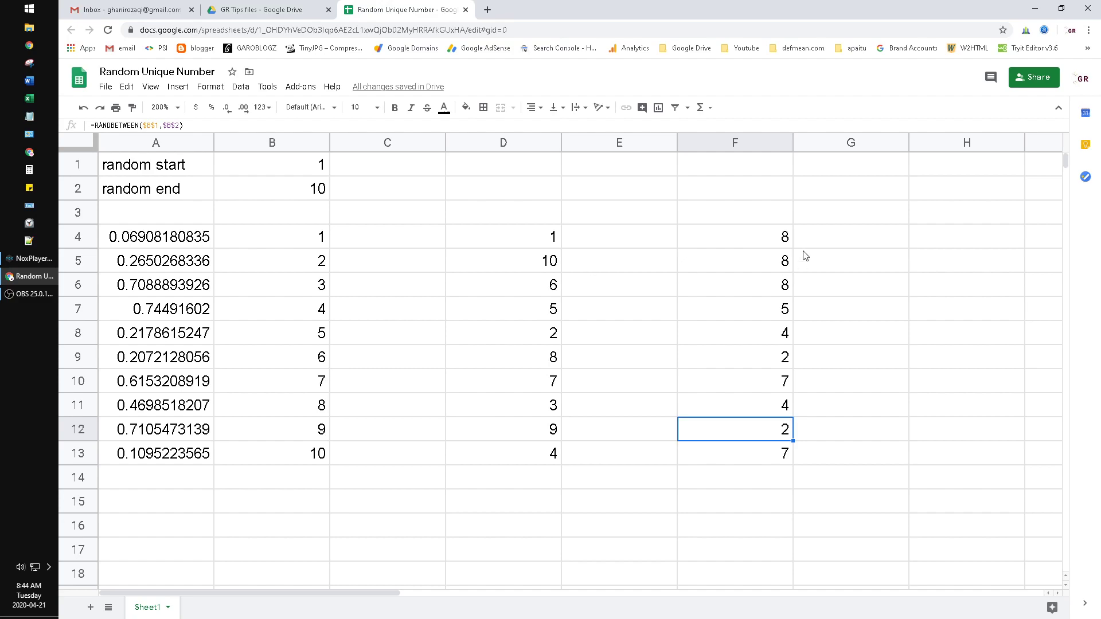
Step: Review the random start value in B1 and the end value in B2
click(203, 171)
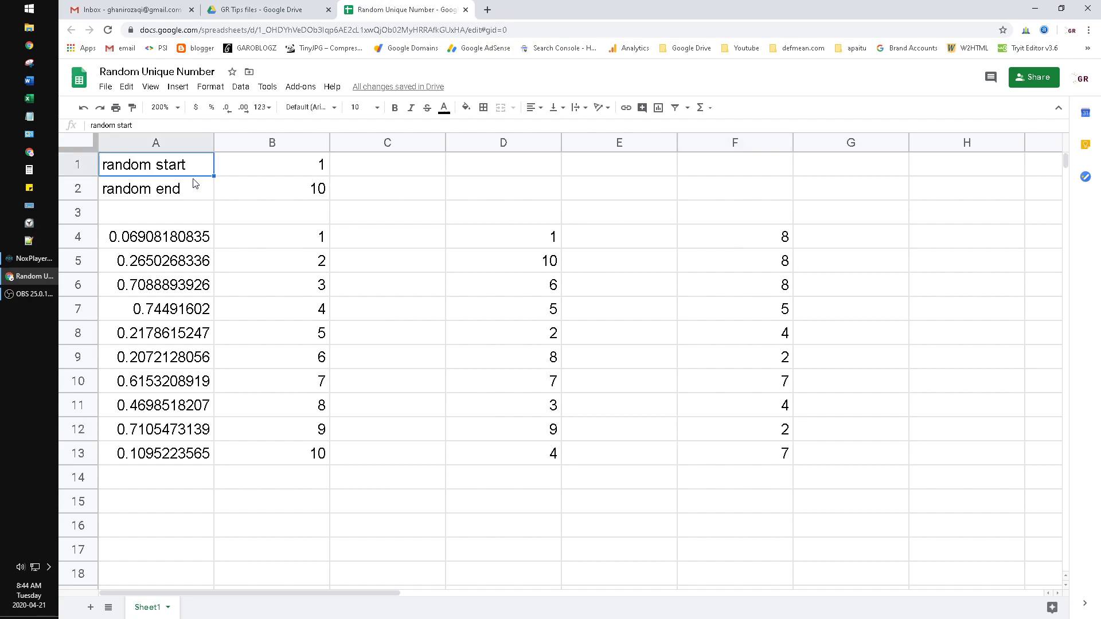
click(304, 161)
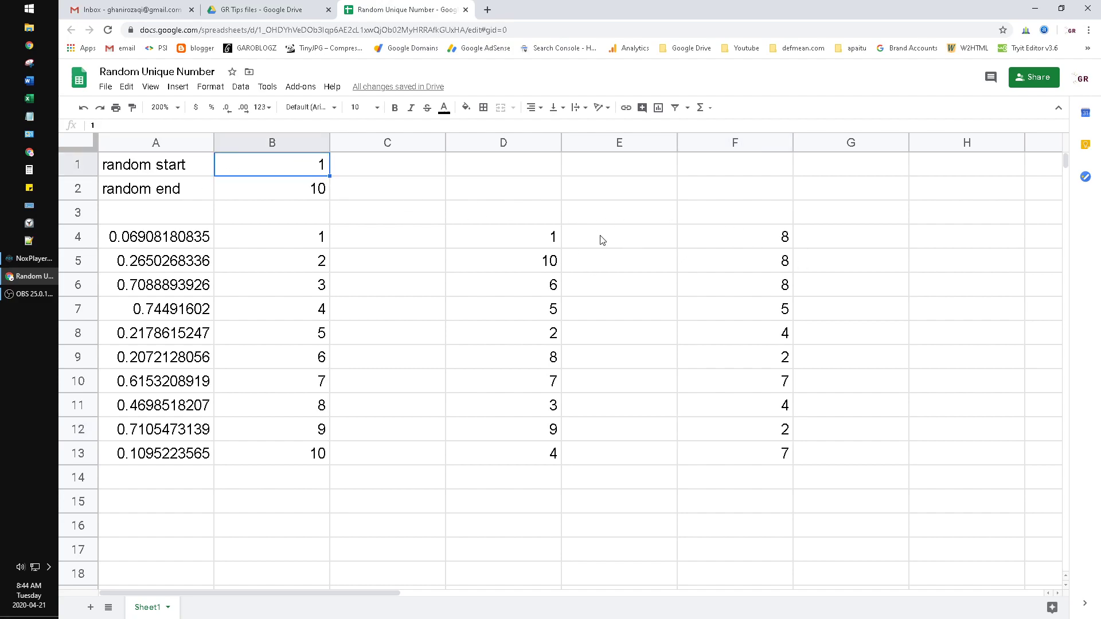
click(156, 193)
click(302, 194)
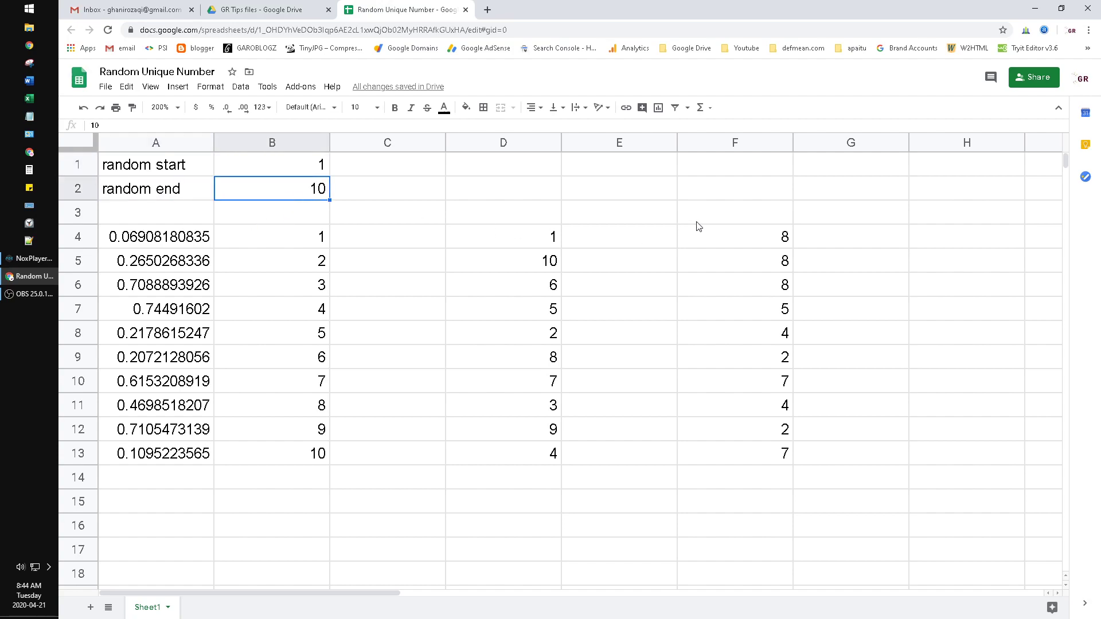
Step: Refill A4's =RAND() down to A13 and select the 1–10 numbers in B4:B13
click(170, 240)
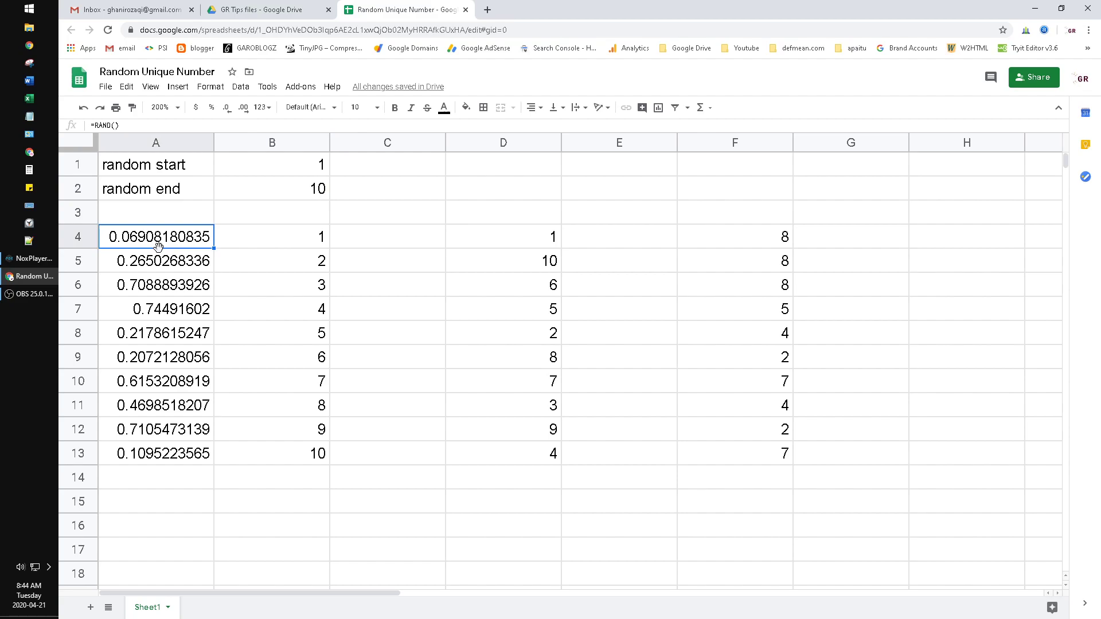
double_click(169, 241)
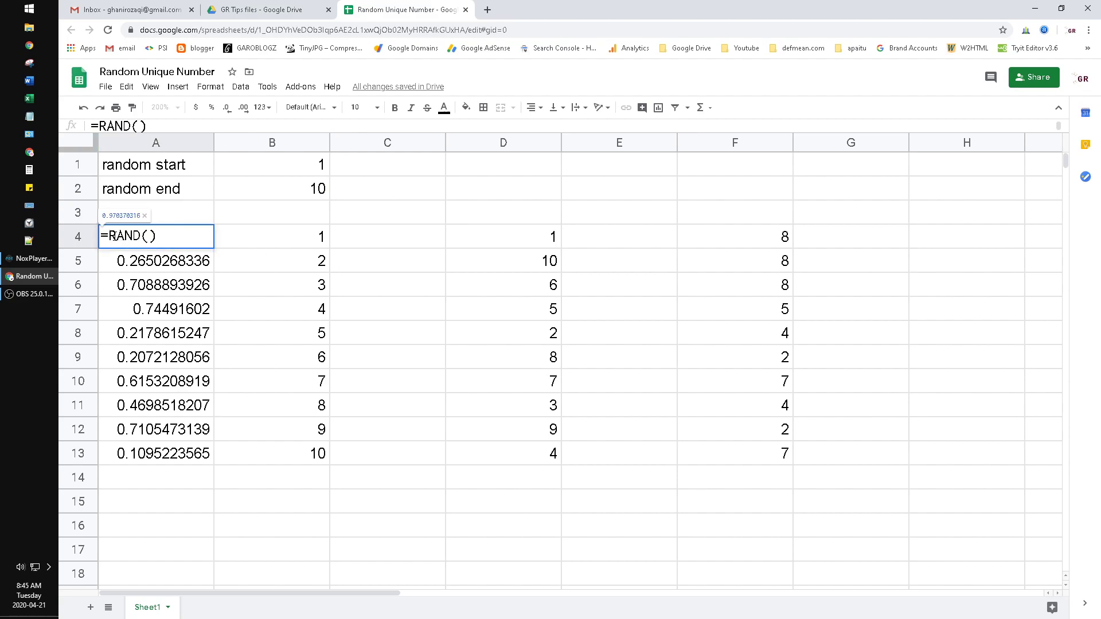
drag(109, 236, 157, 235)
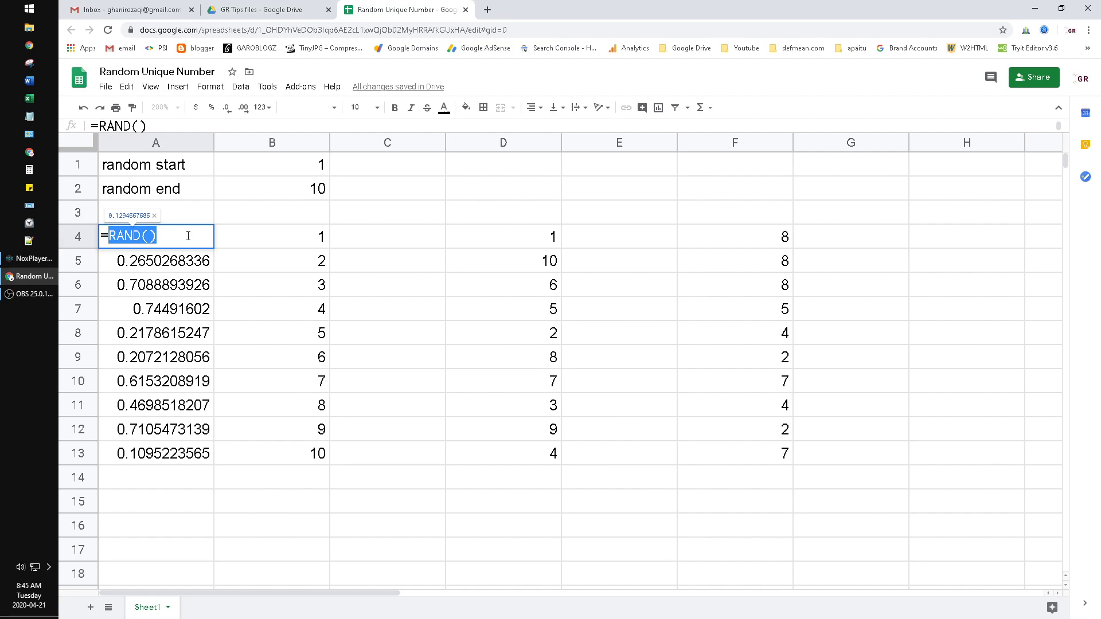
key(Escape)
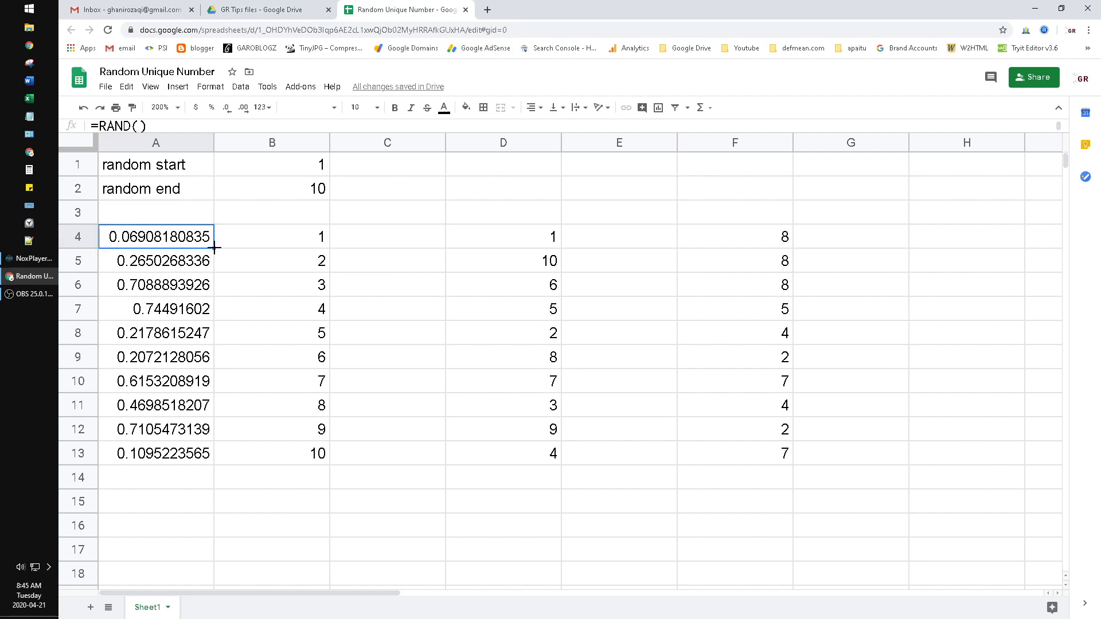
drag(213, 248, 205, 456)
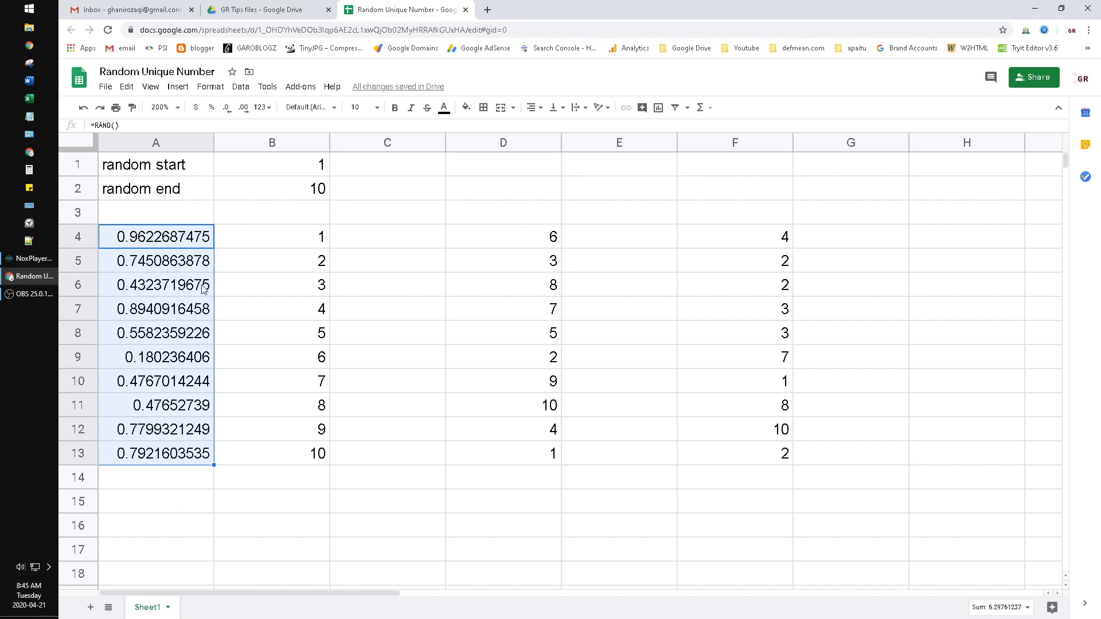
drag(258, 235, 267, 448)
Step: Delete the old numbers from B4:B13, leaving B4 selected
key(Delete)
key(Up)
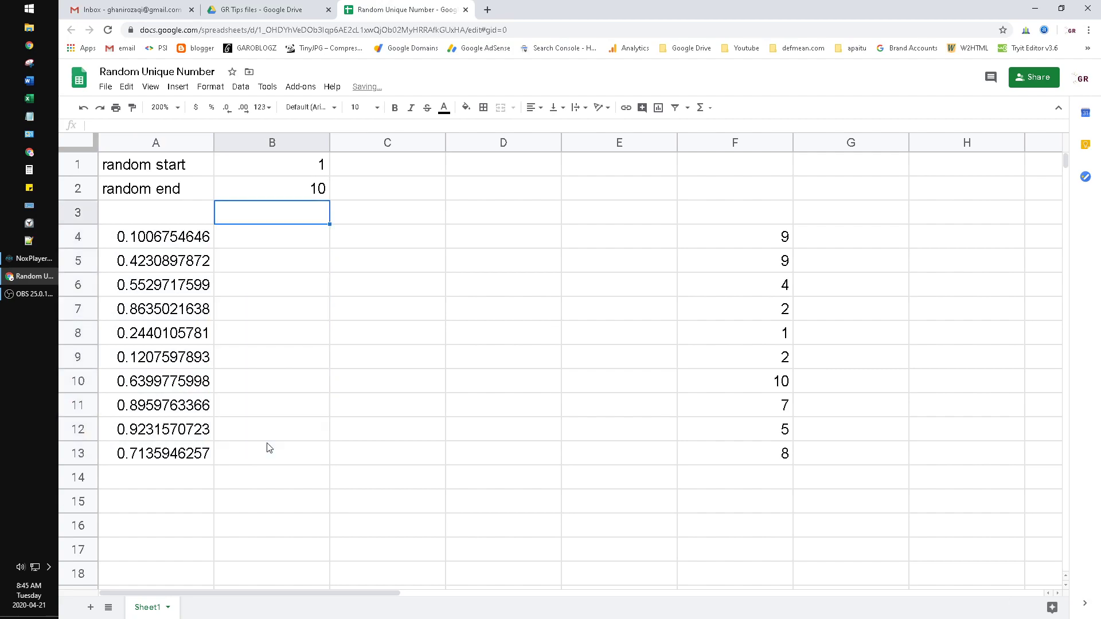
key(Down)
Step: Enter =SEQUENCE(B2,1,B1,1) in B4
text(=s)
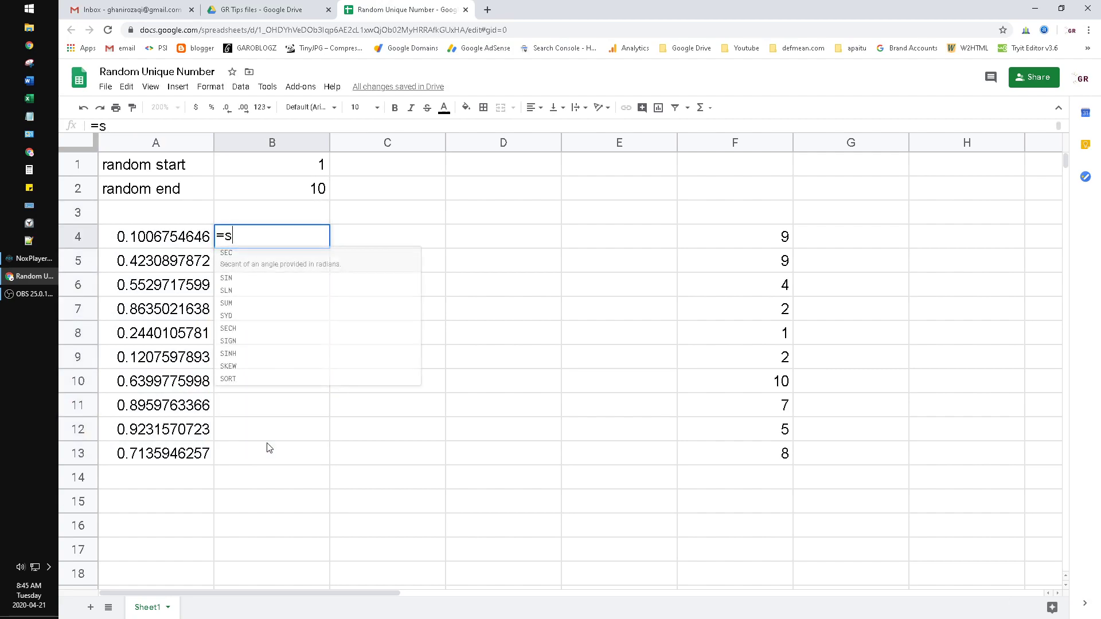
text(eq)
key(Tab)
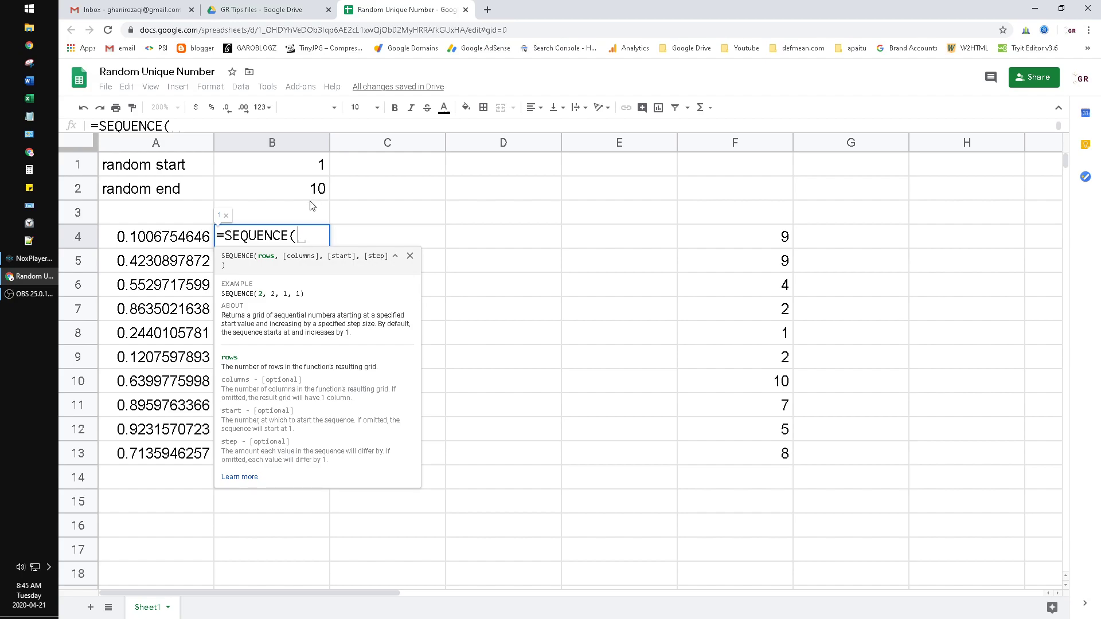
click(320, 189)
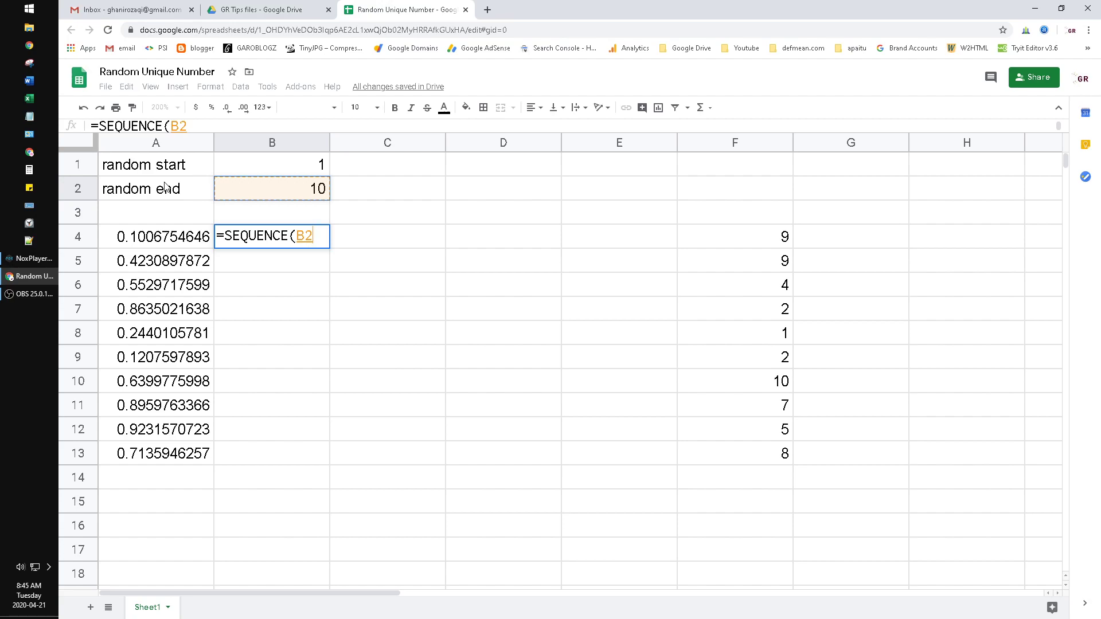
text(,)
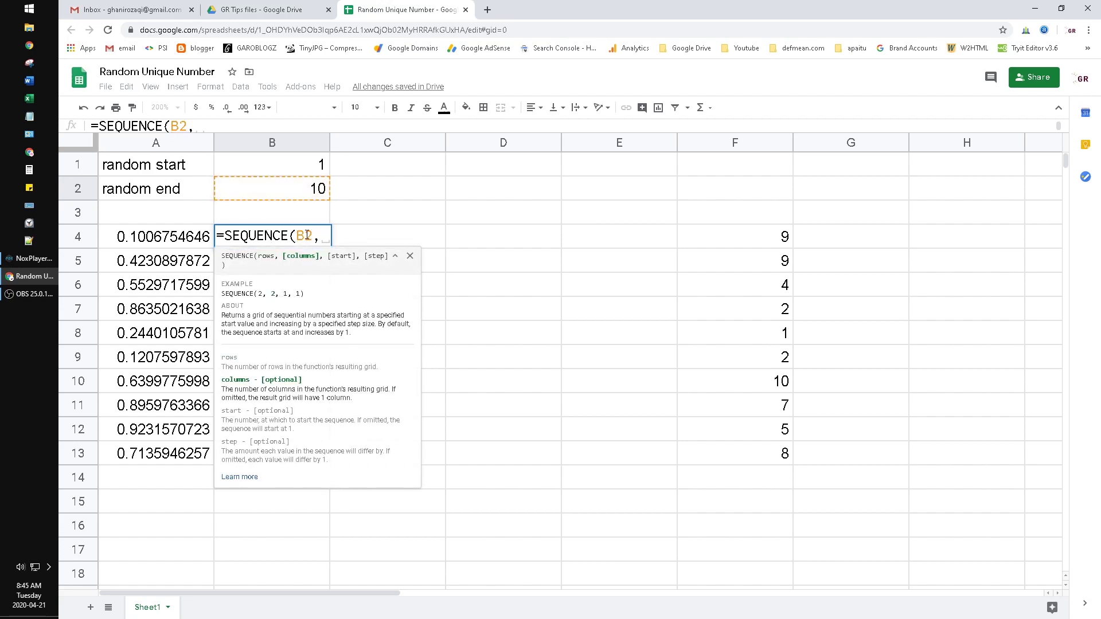
text(1)
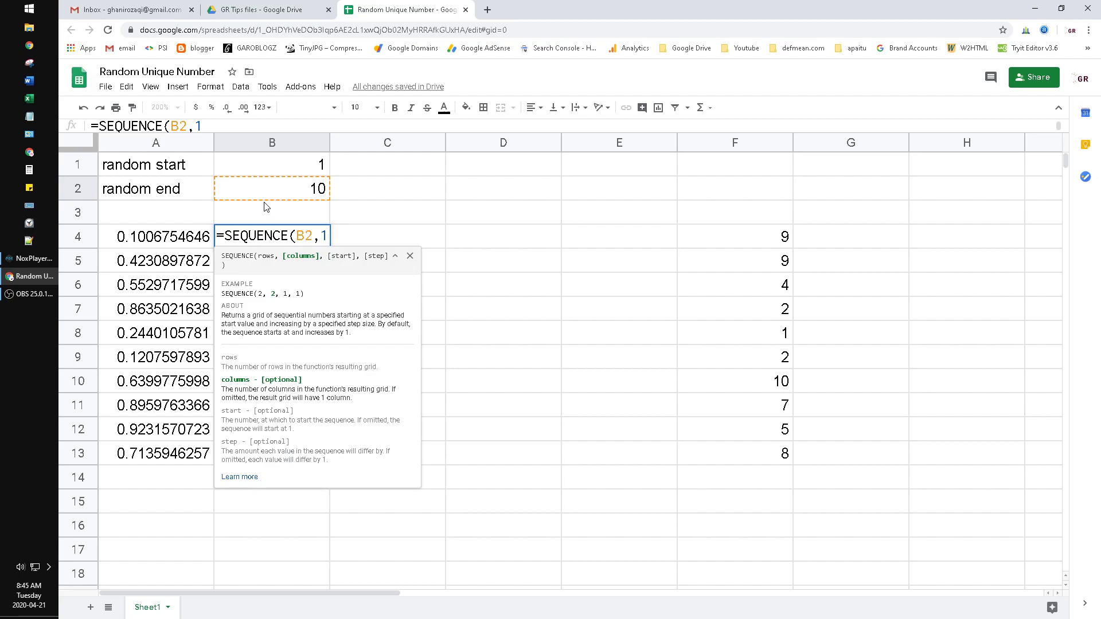
text(,)
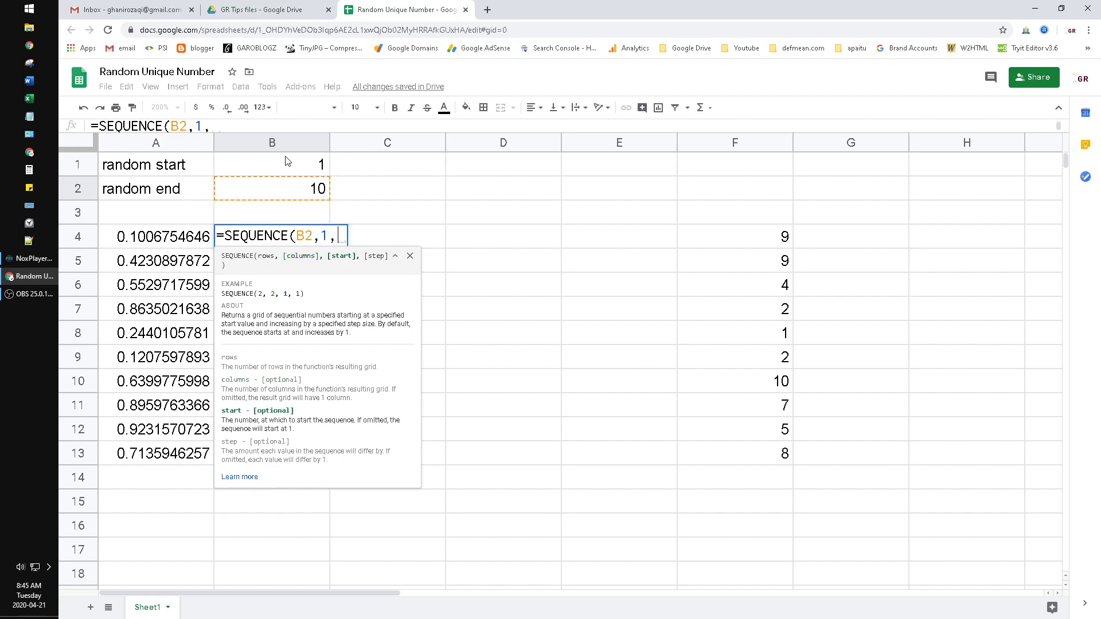
click(278, 171)
text(,)
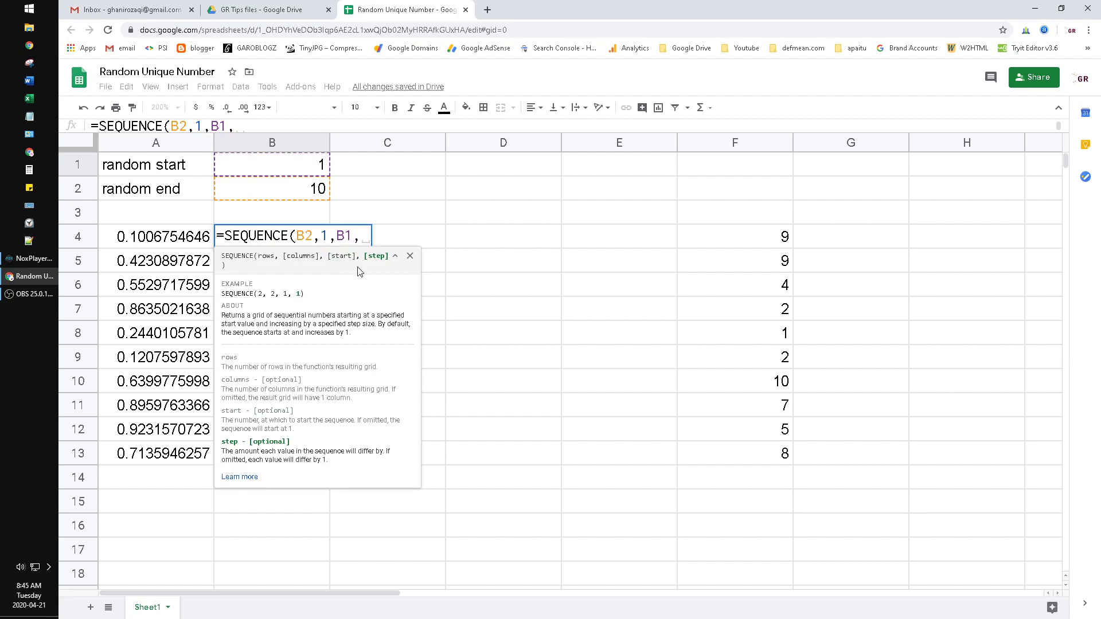
text(1)
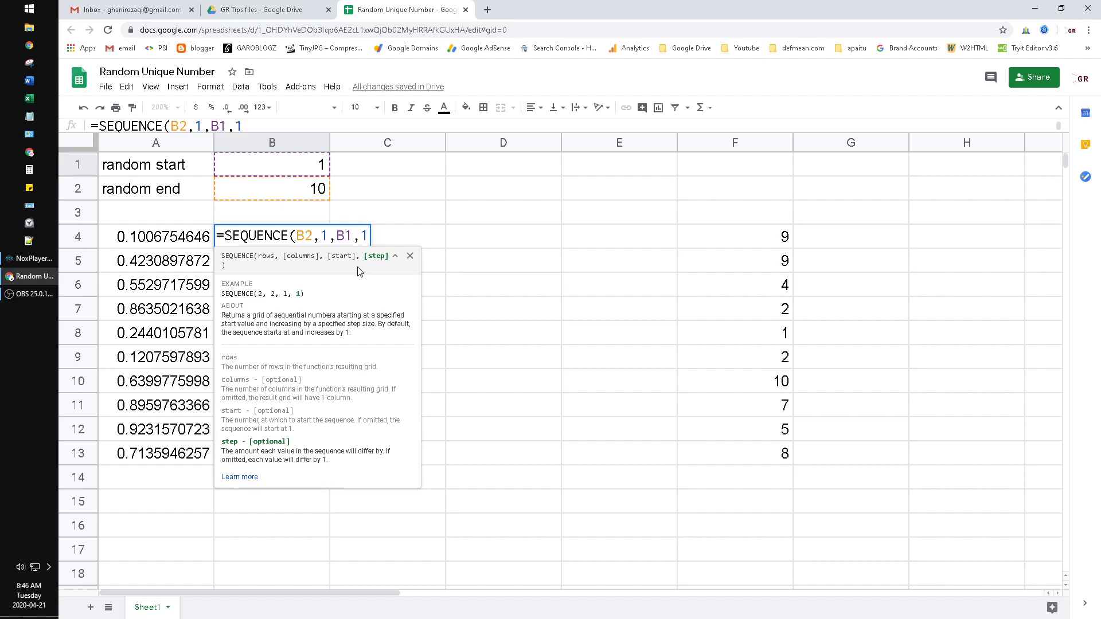
text())
key(Return)
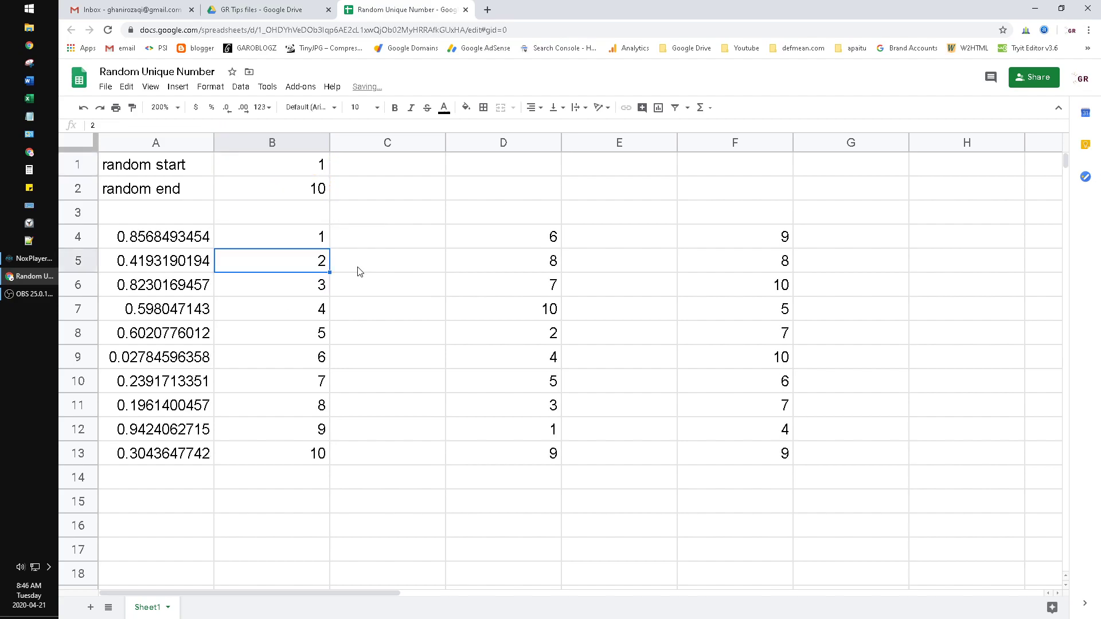
Step: Clear column D's old values and review the decimals in A4:A13 and numbers in B4:B13
drag(463, 205, 540, 479)
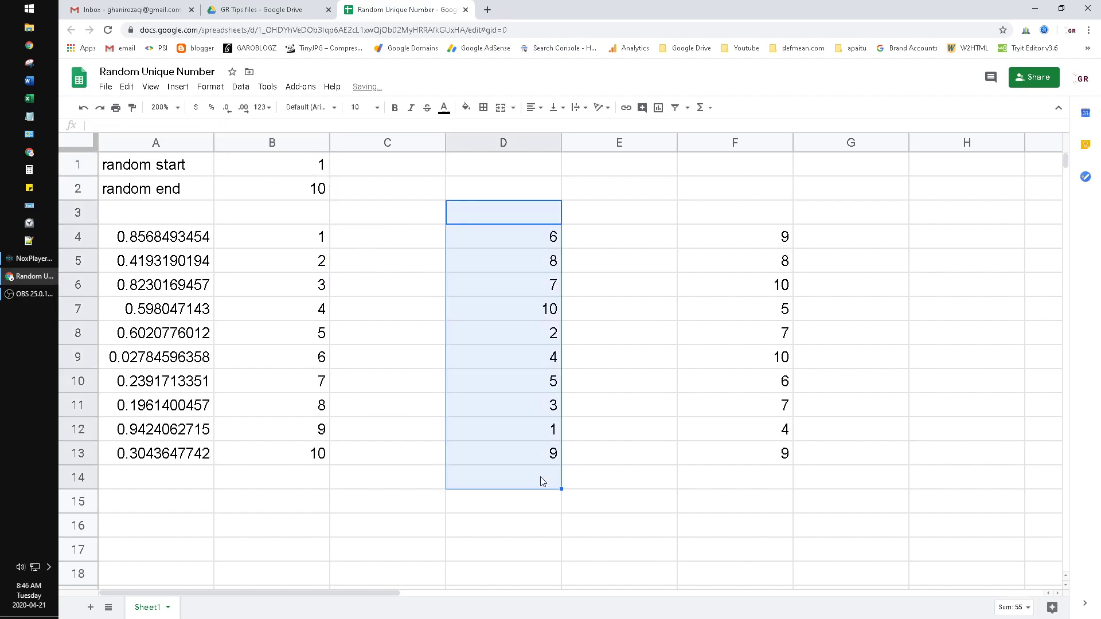
key(Delete)
drag(189, 235, 173, 469)
drag(296, 244, 308, 463)
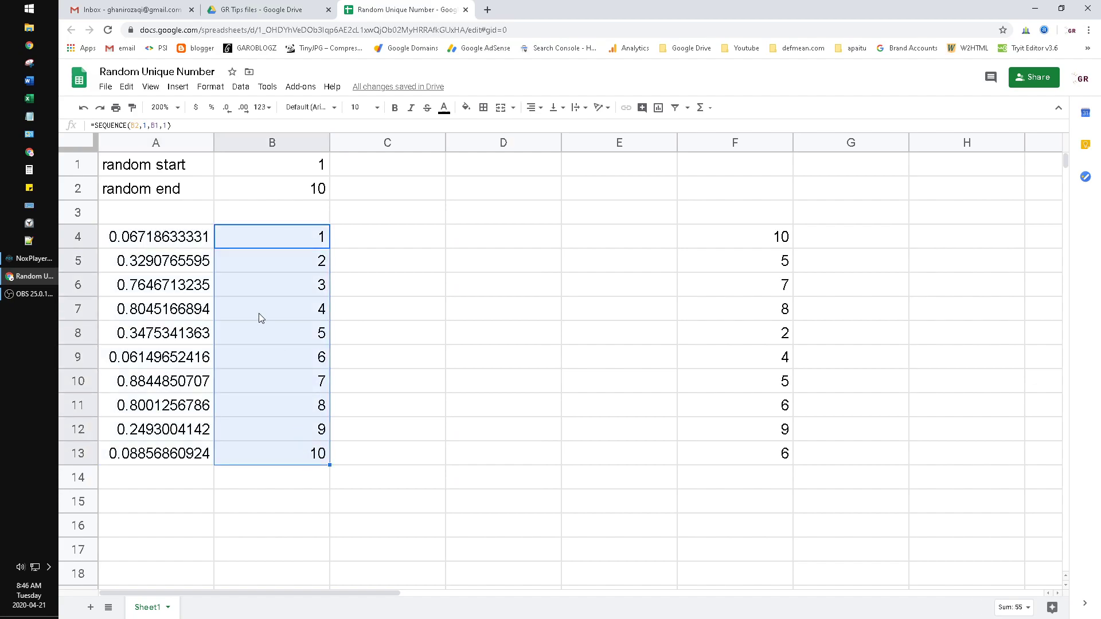
Step: Enter =SORT(B4:B13,A4:A13,1) in D4
click(465, 239)
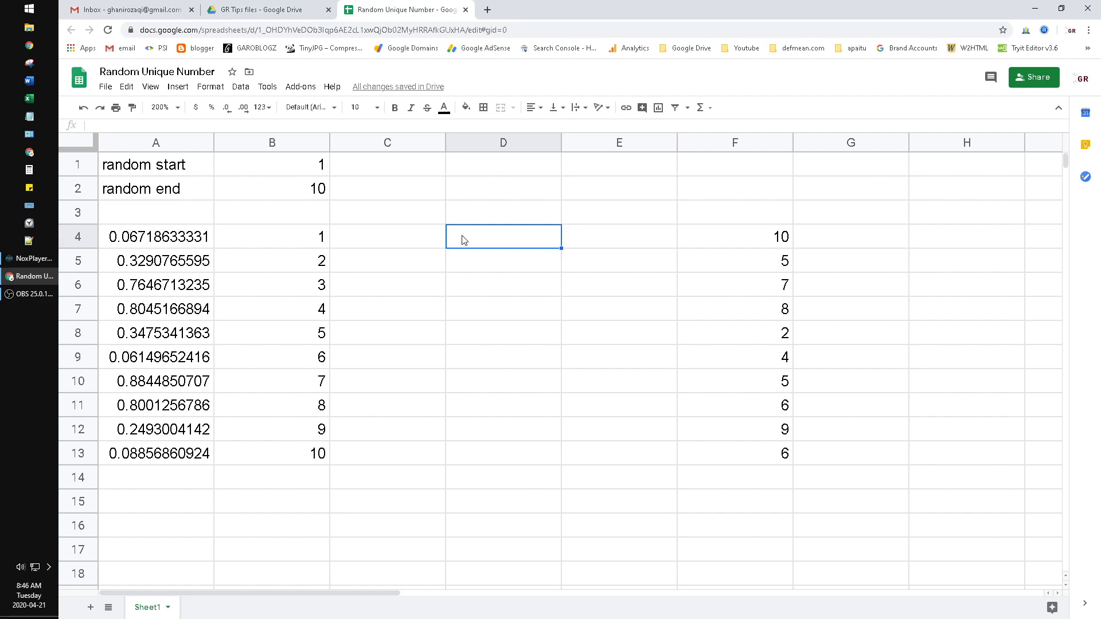
text(=sort)
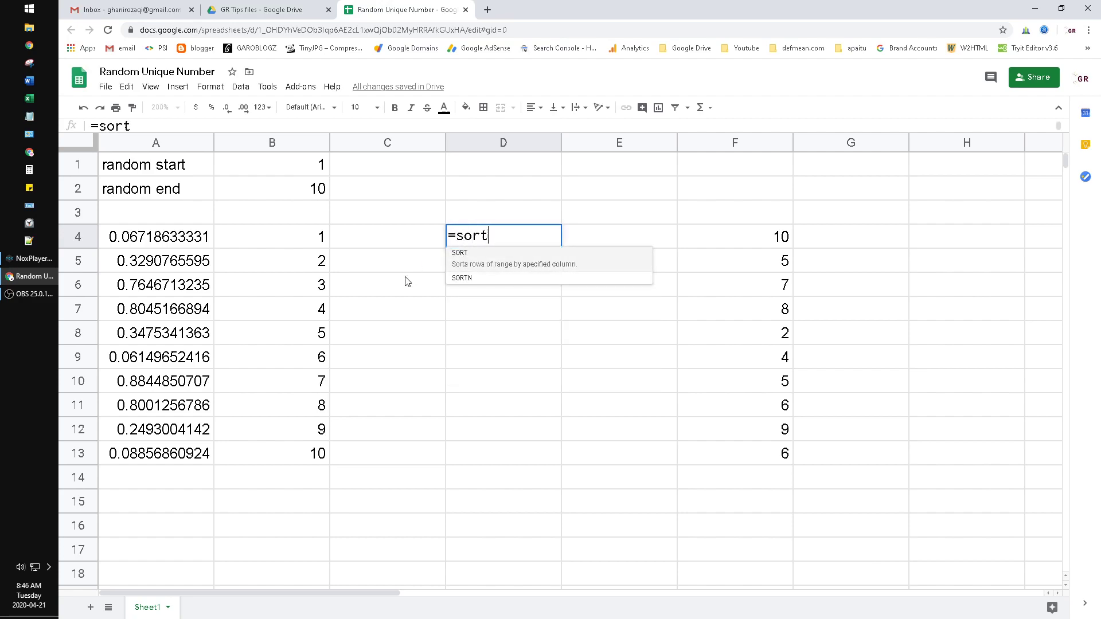
key(Tab)
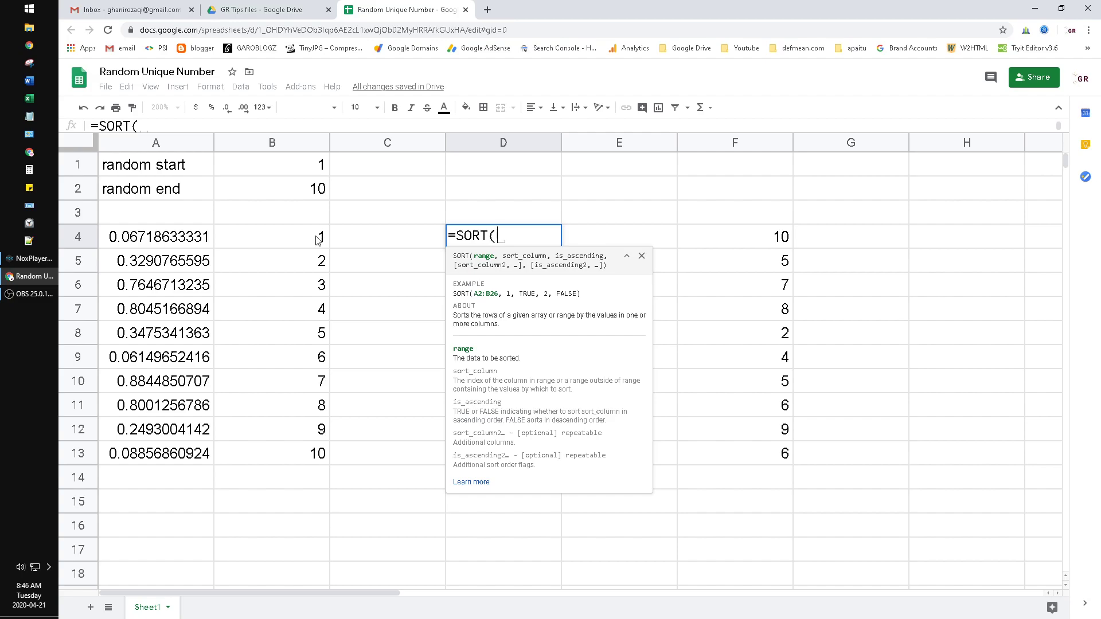
drag(320, 236, 304, 456)
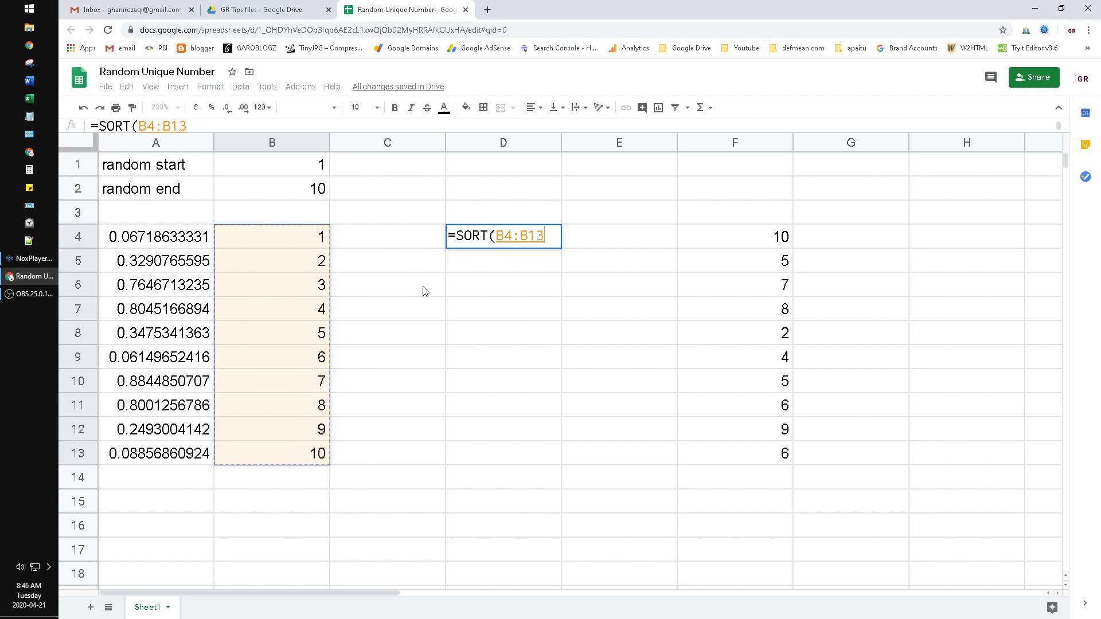
text(,)
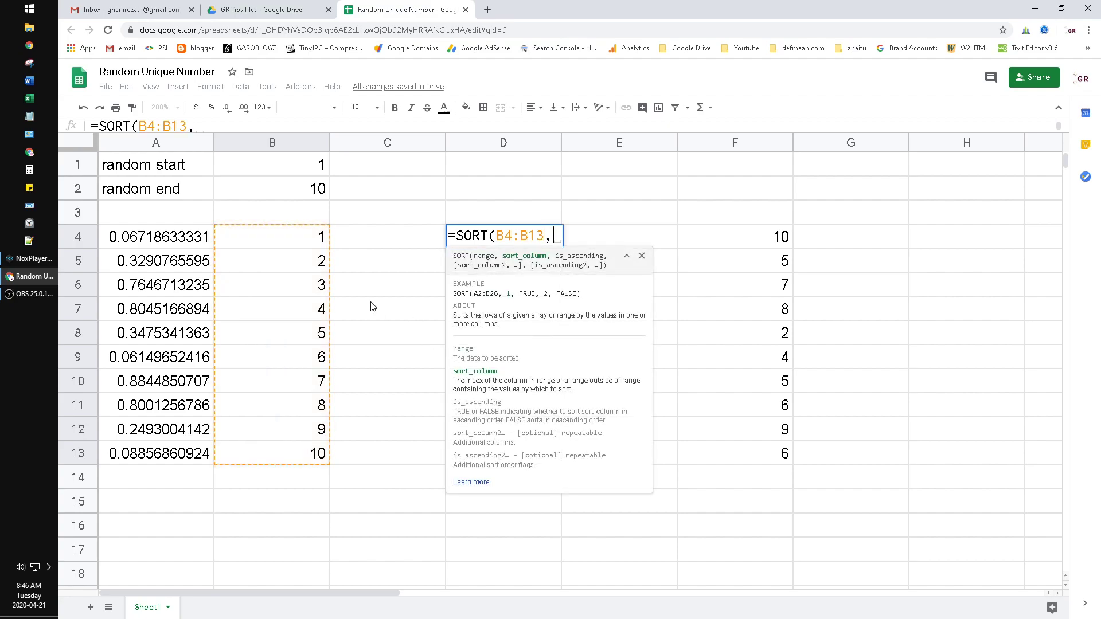
drag(174, 236, 176, 462)
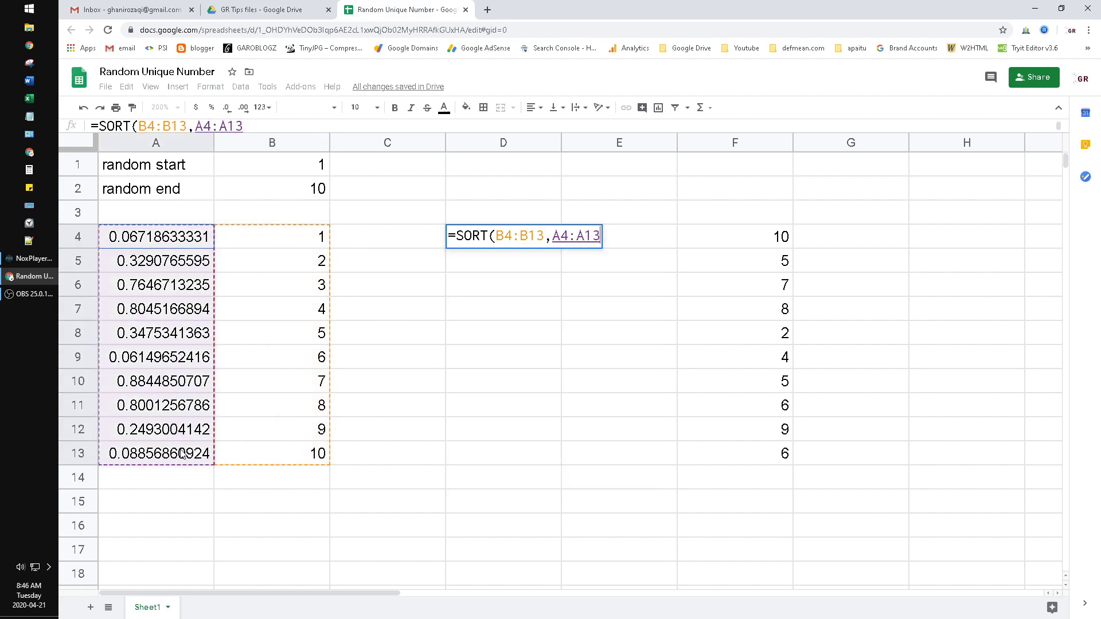
text(,)
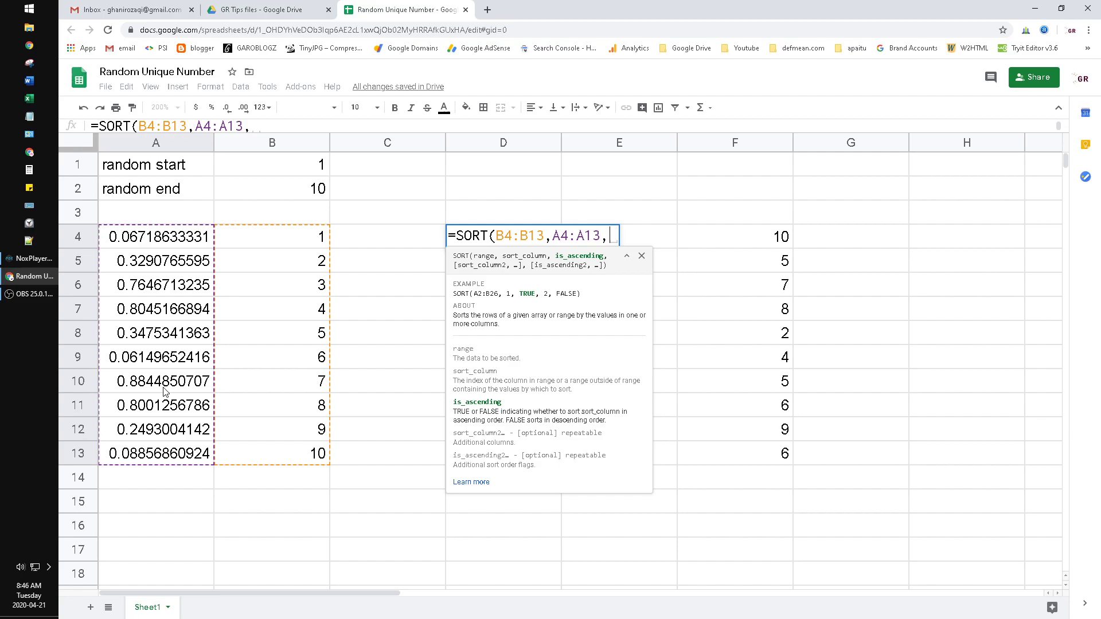
text(1)
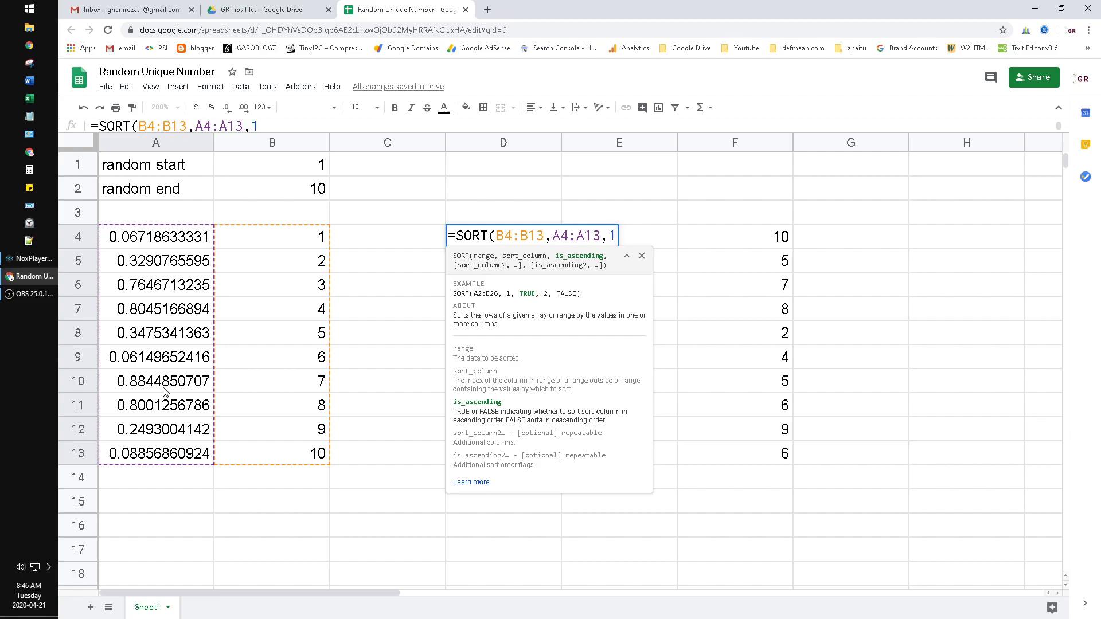
text())
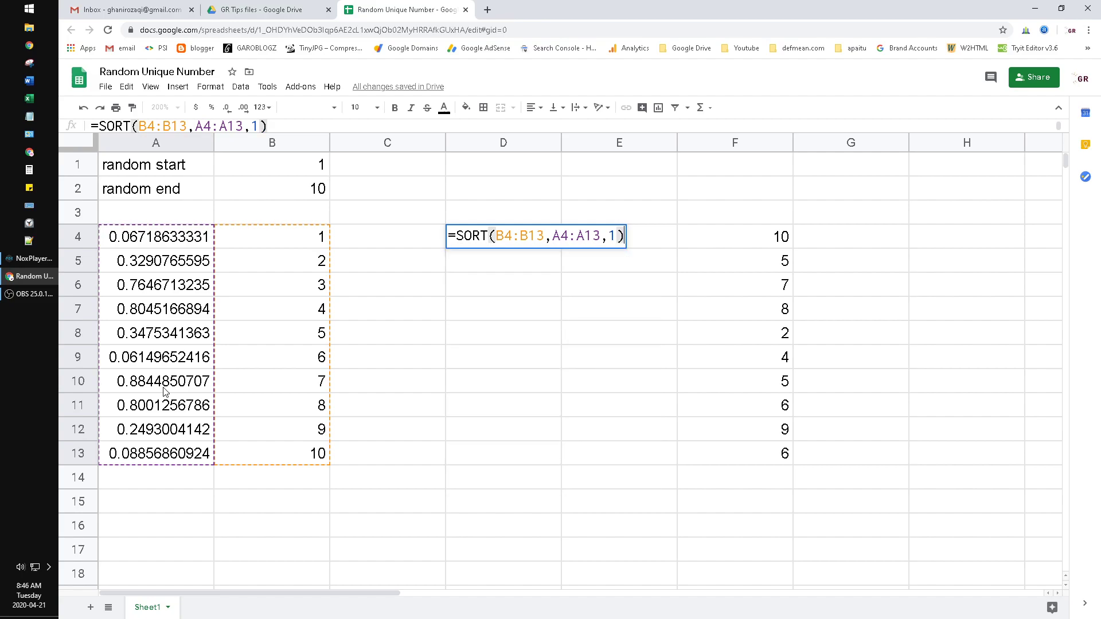
key(Return)
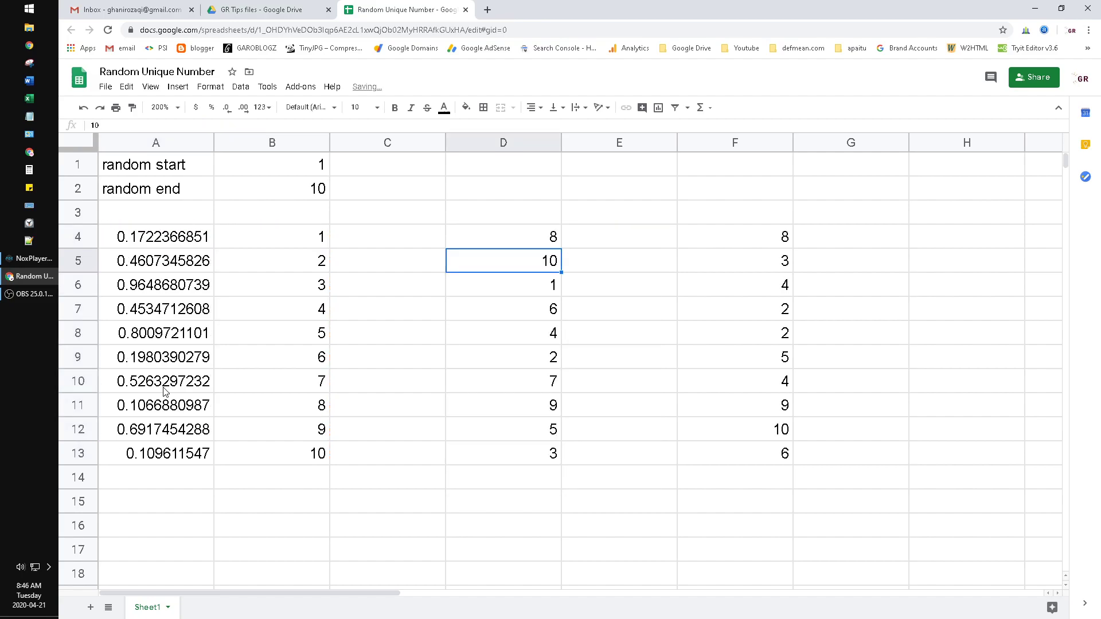
Step: Check the shuffled results in D4:D13
drag(533, 243, 538, 453)
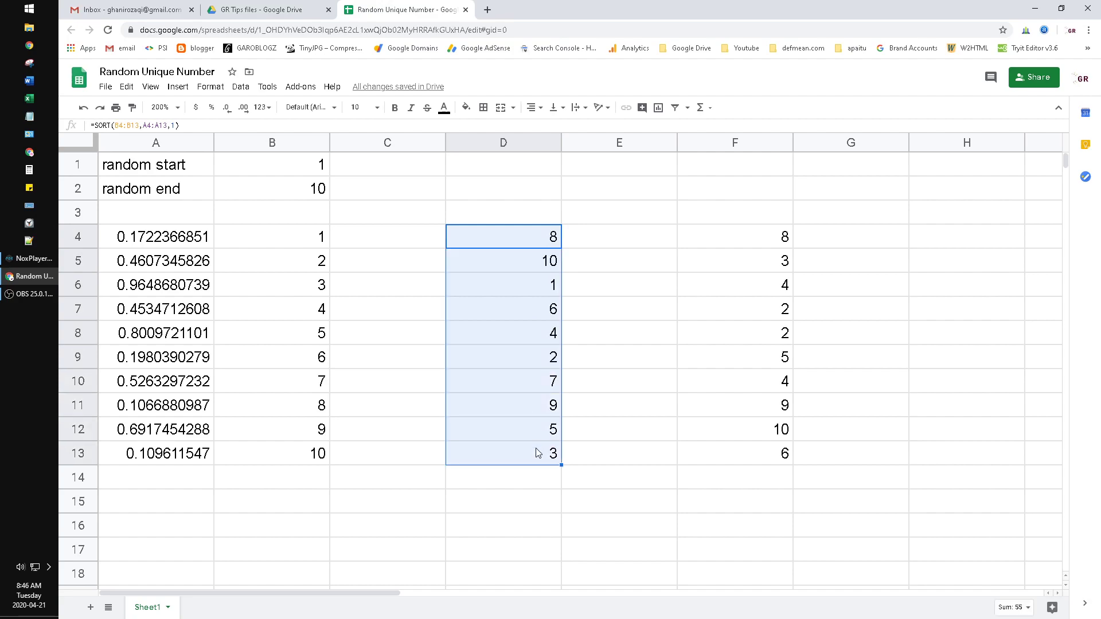
click(551, 292)
click(544, 366)
click(550, 438)
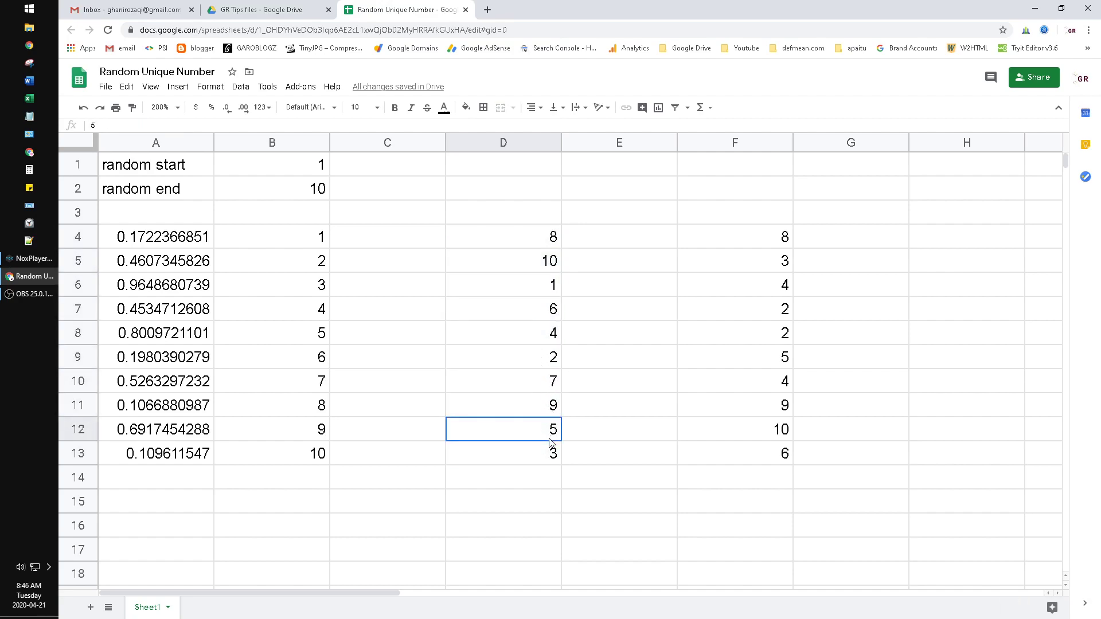
click(548, 339)
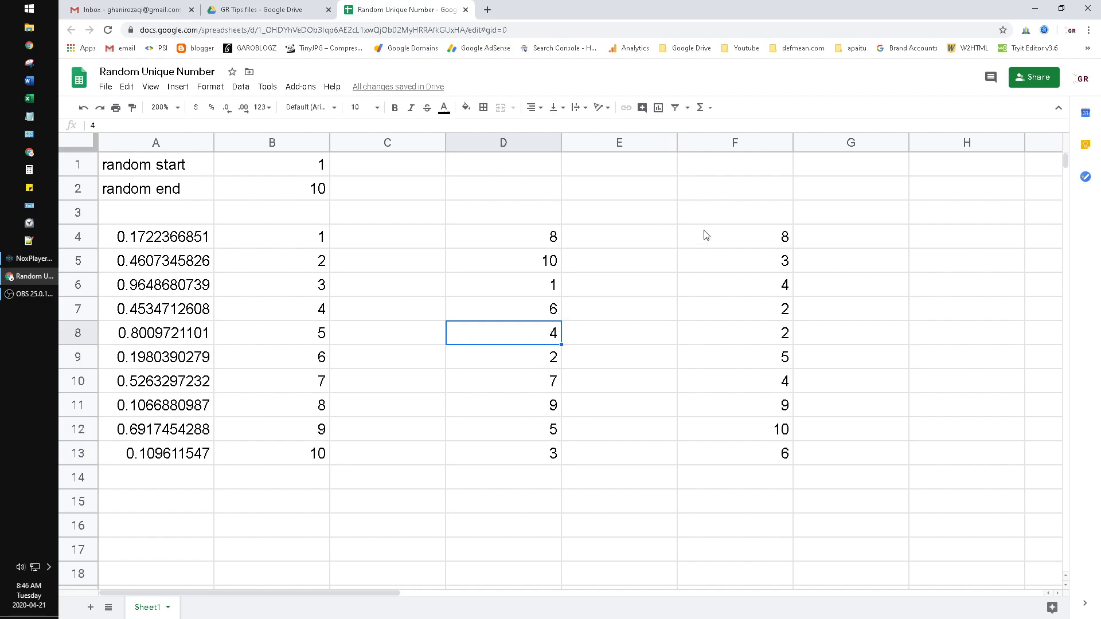
Step: Narrow the empty column E and column F
drag(562, 142, 590, 146)
click(695, 142)
key(Right)
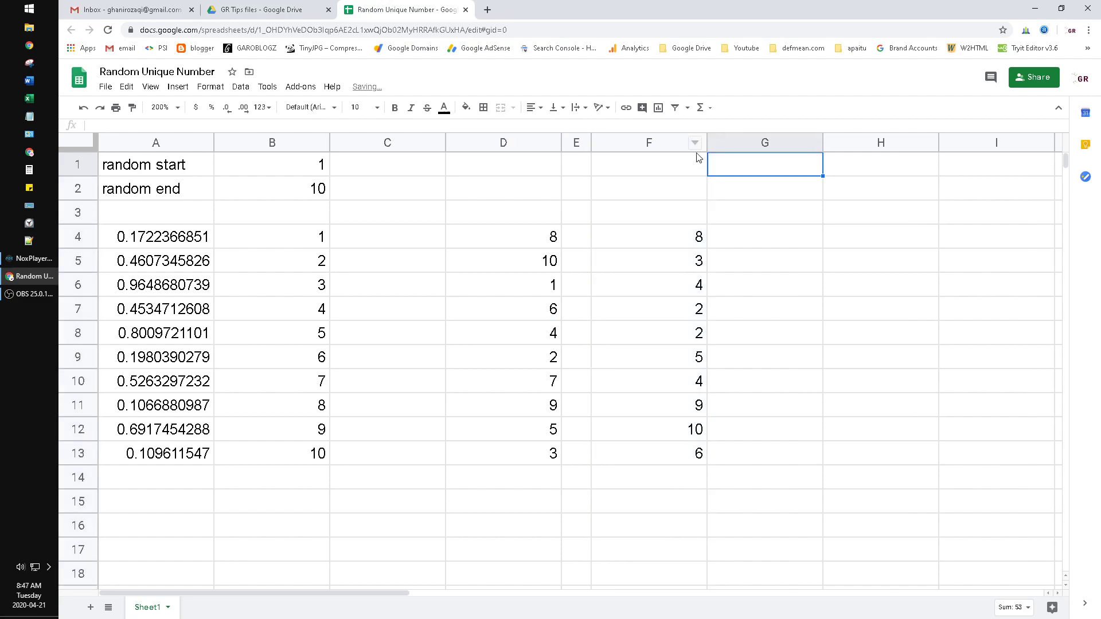
drag(707, 143, 653, 144)
Step: Head column D with 'Unique random' in D3
click(526, 223)
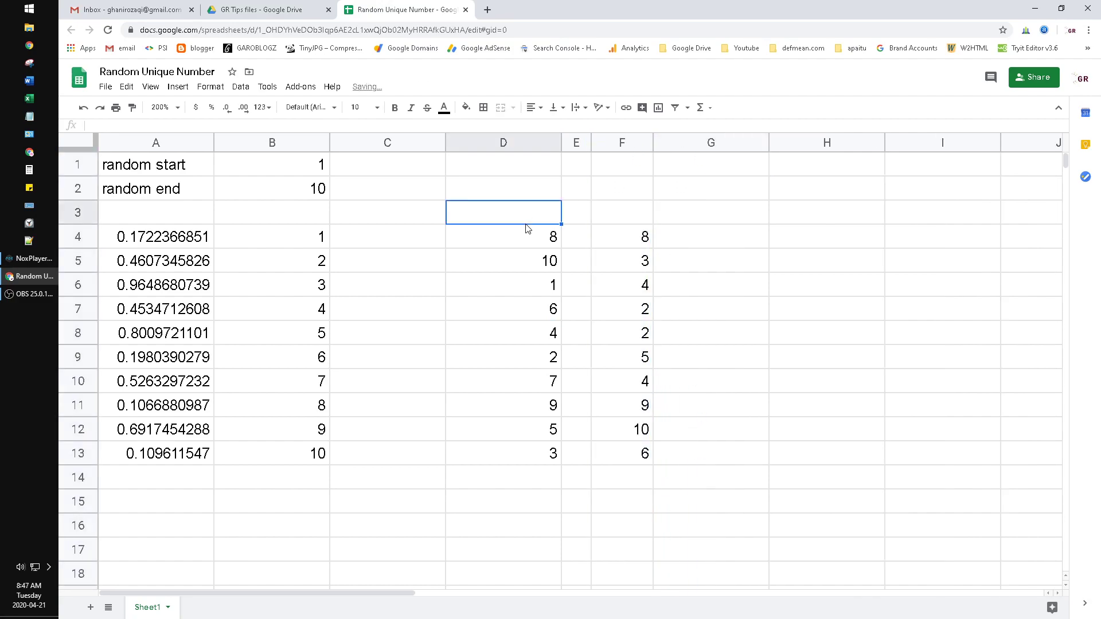
text(Unique random)
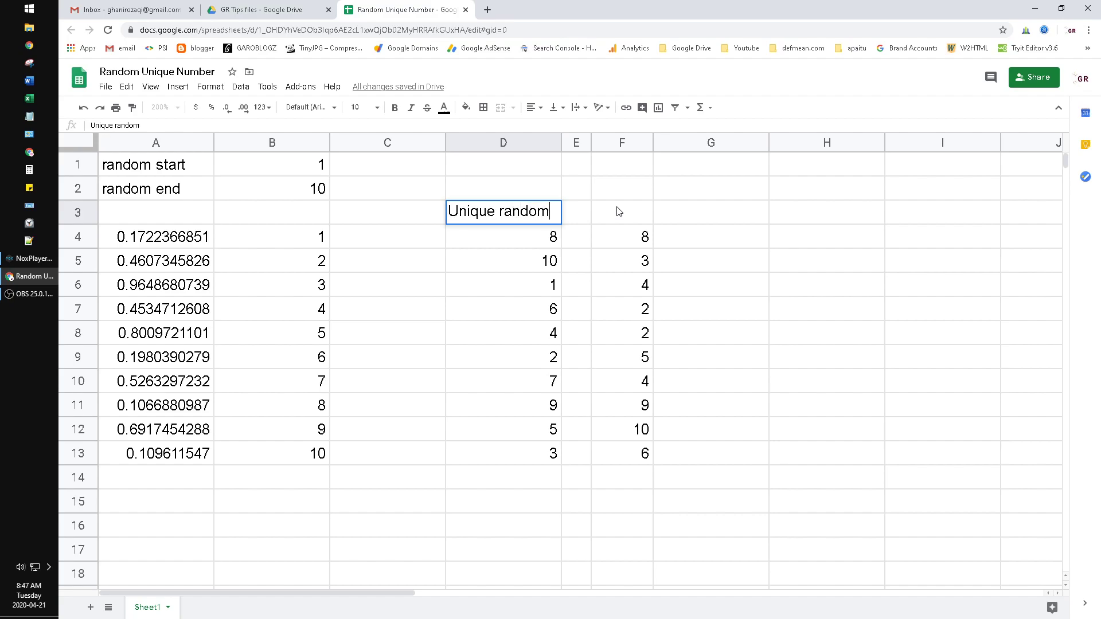
key(Tab)
Step: Enter 'duplicate random' in F3 and widen column F to fit it
click(619, 212)
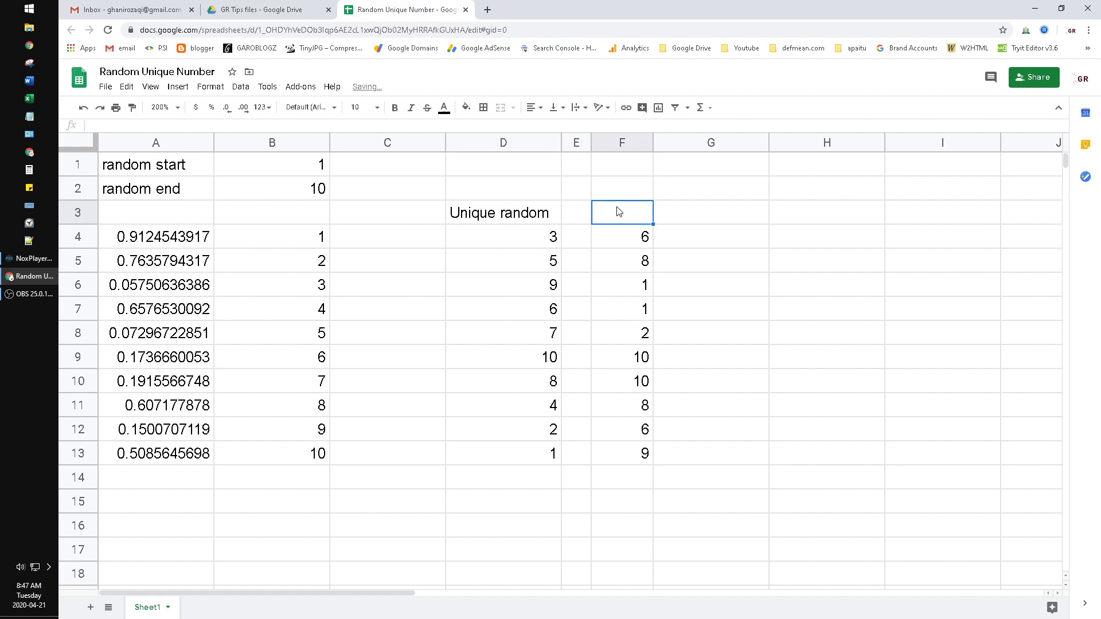
text(duplicate random)
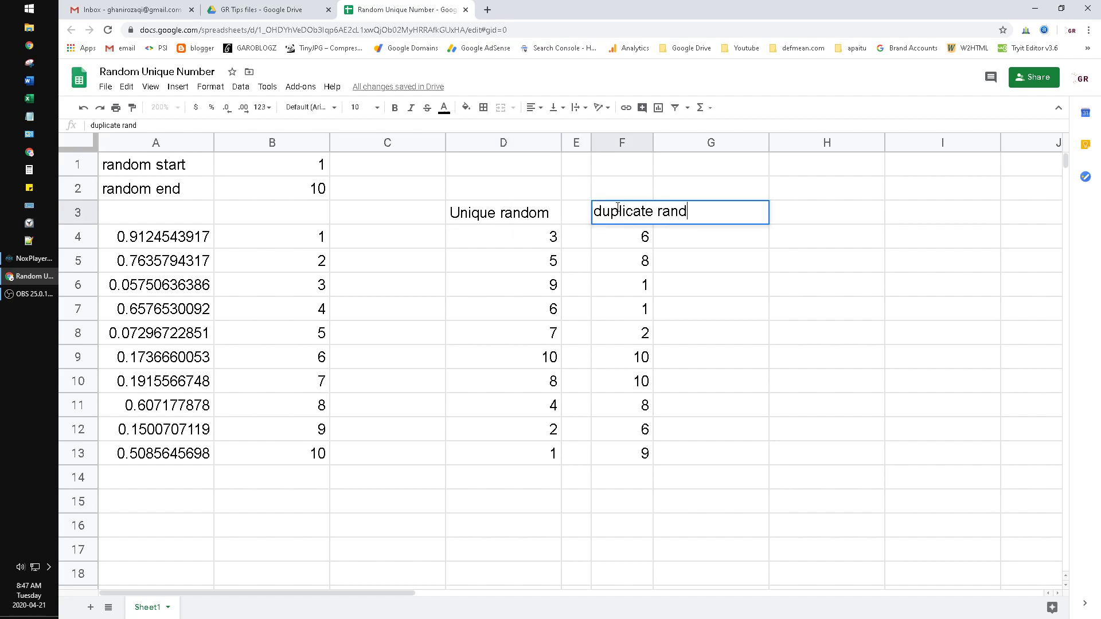
key(Return)
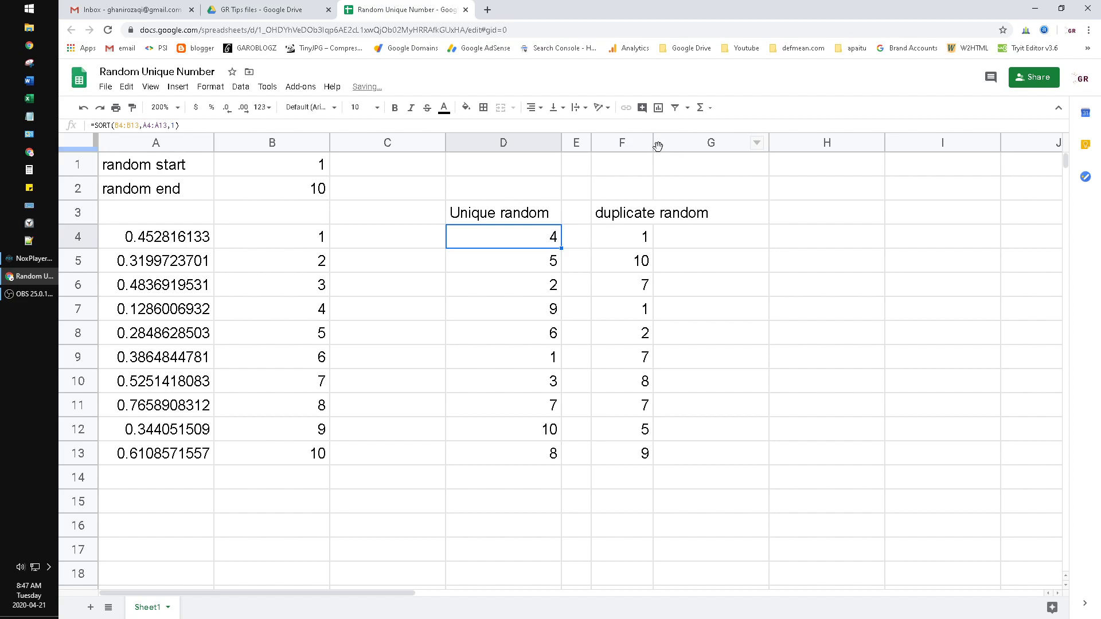
drag(655, 145, 666, 145)
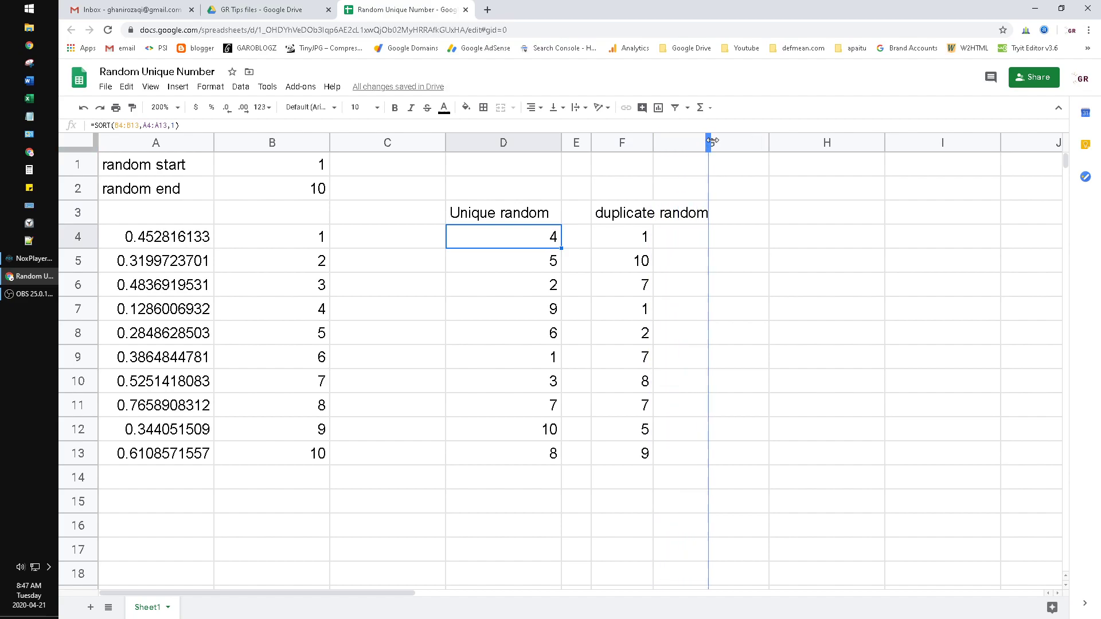
drag(711, 141, 720, 141)
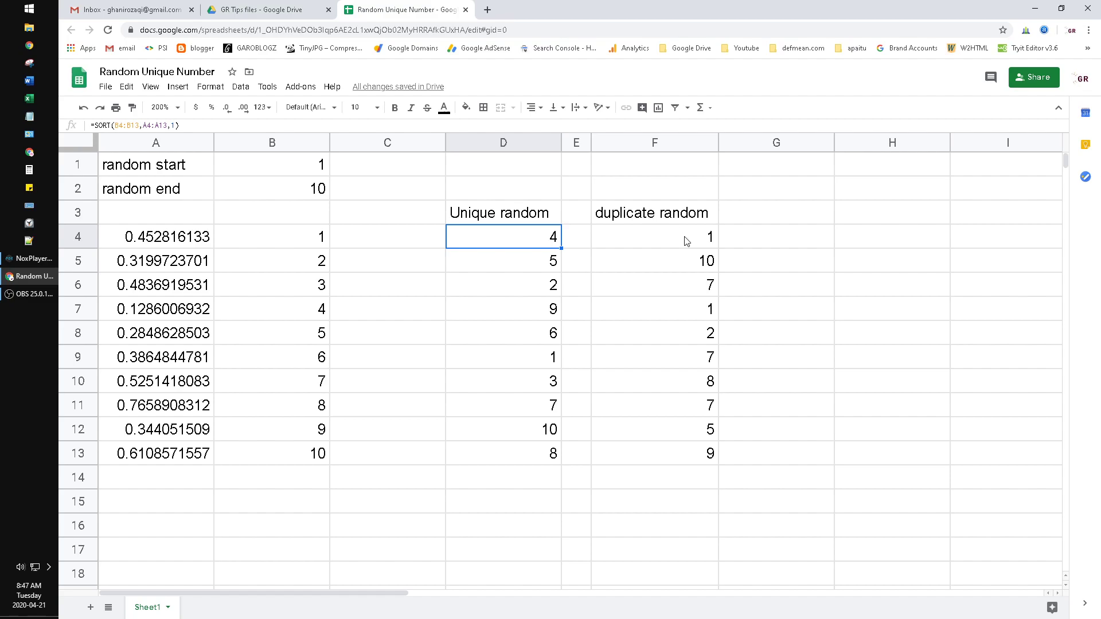
drag(531, 212, 531, 459)
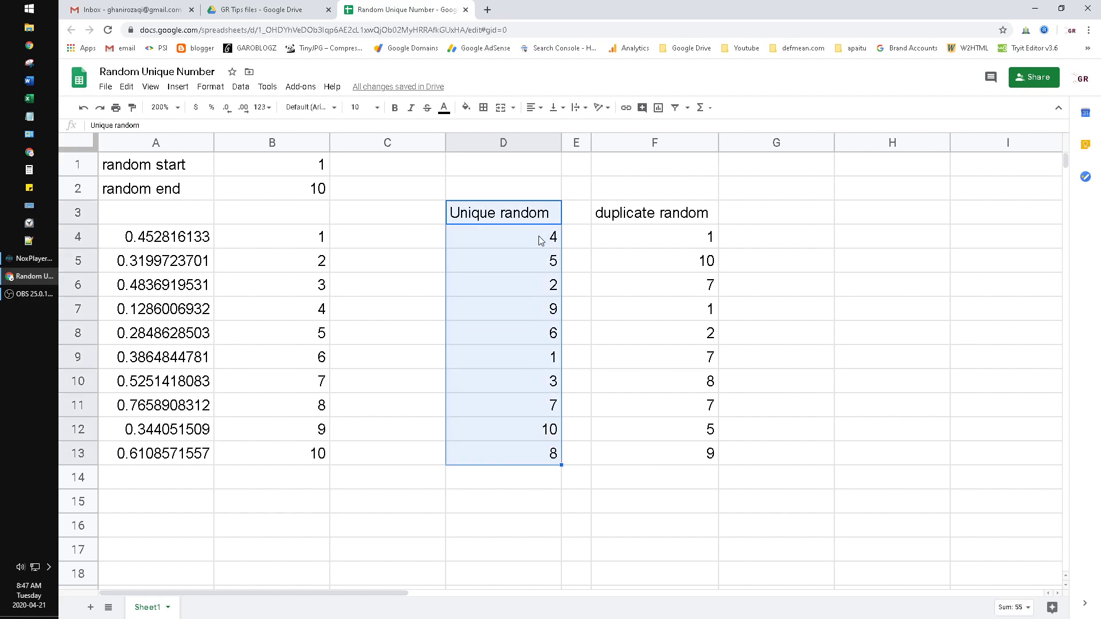
click(692, 224)
click(664, 240)
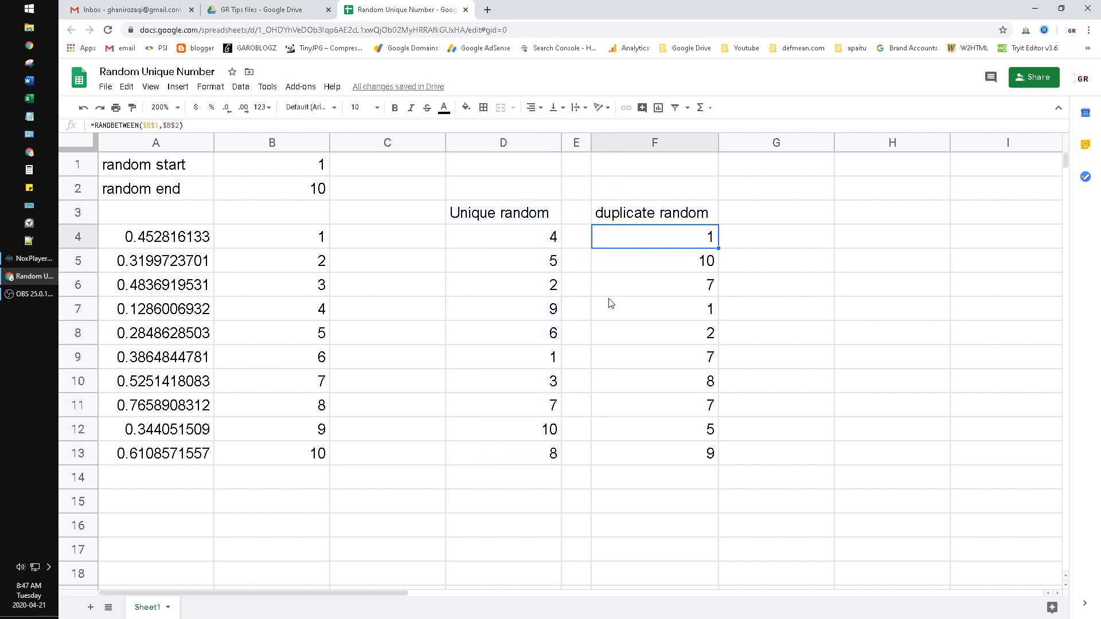
double_click(654, 240)
key(Escape)
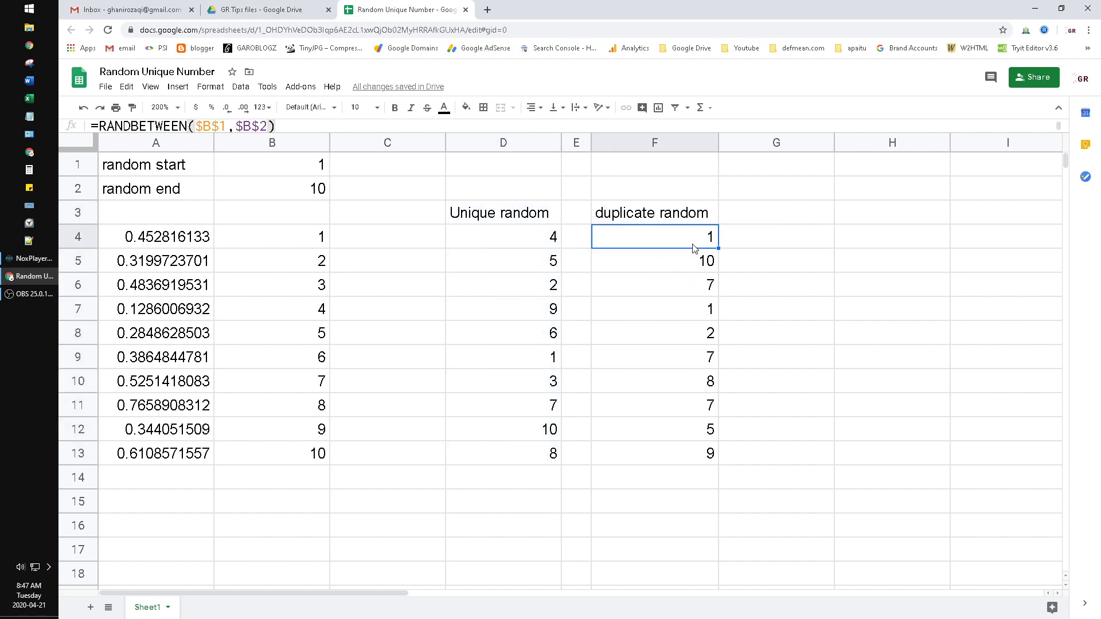
ctrl+click(714, 313)
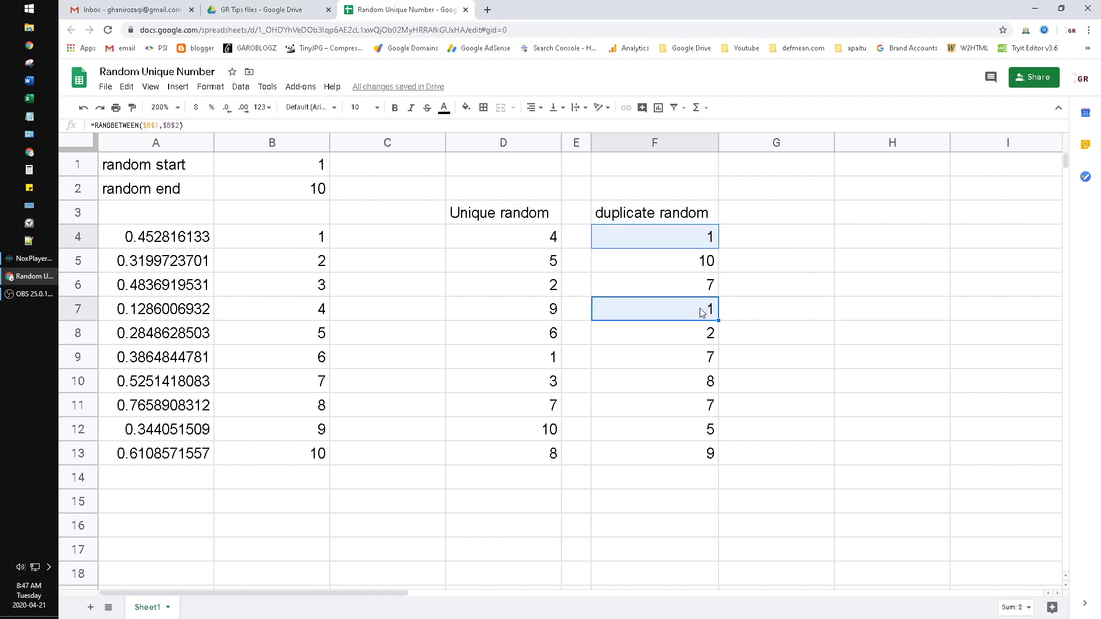
click(699, 362)
ctrl+click(702, 290)
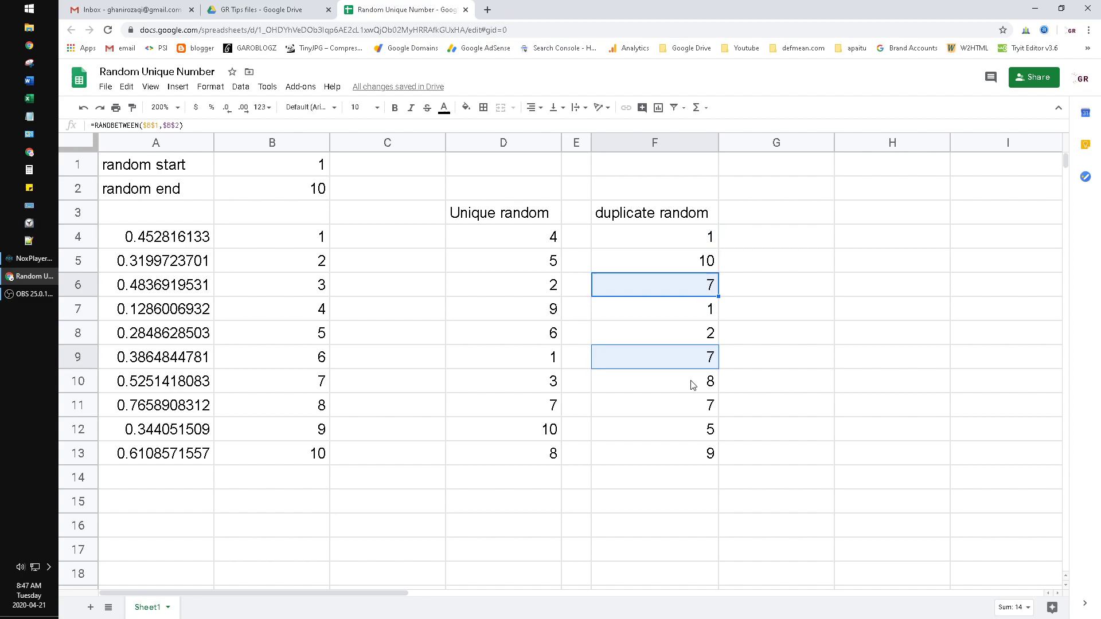
ctrl+click(708, 406)
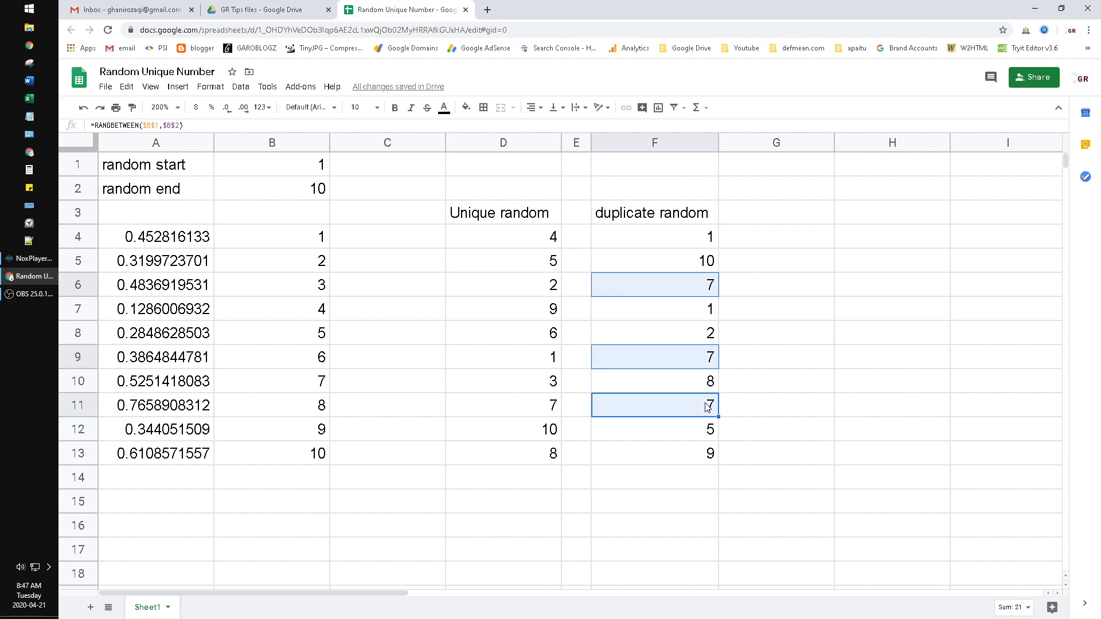
Step: Change the random end value in B2 from 10 to 50
click(304, 197)
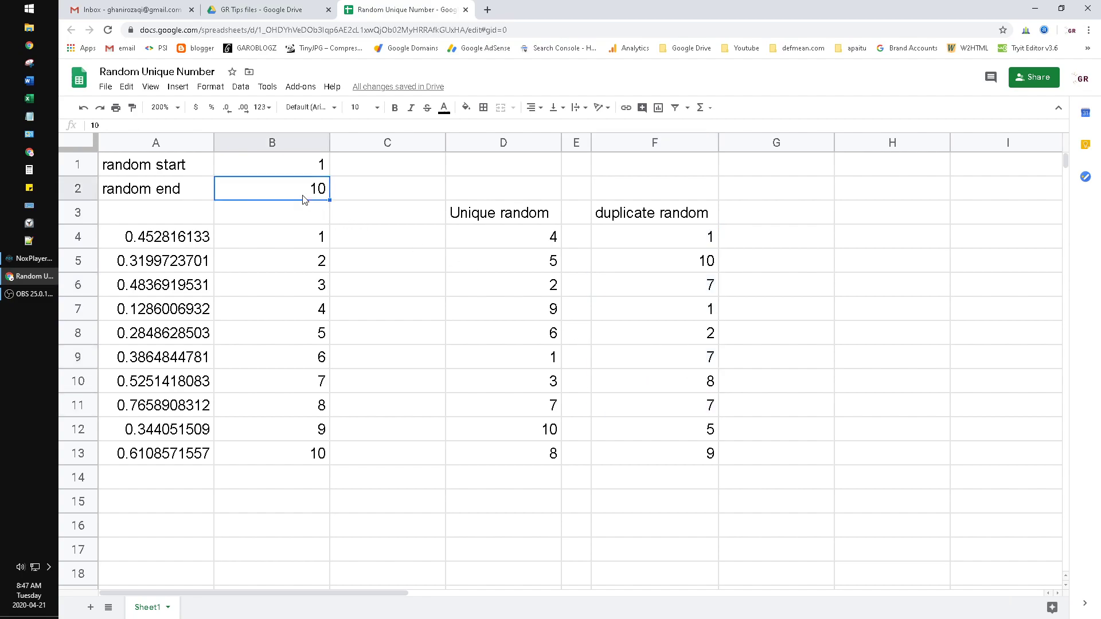
double_click(303, 198)
key(BackSpace)
key(BackSpace)
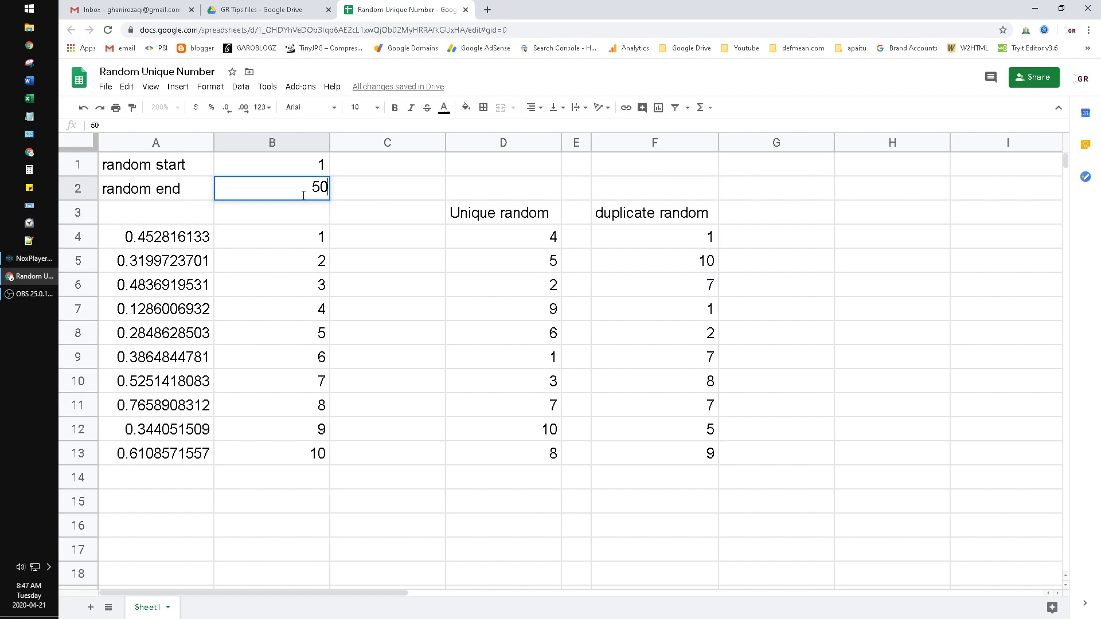
text(50)
key(Return)
Step: Copy the RAND formula from A13 down to row 53
click(147, 463)
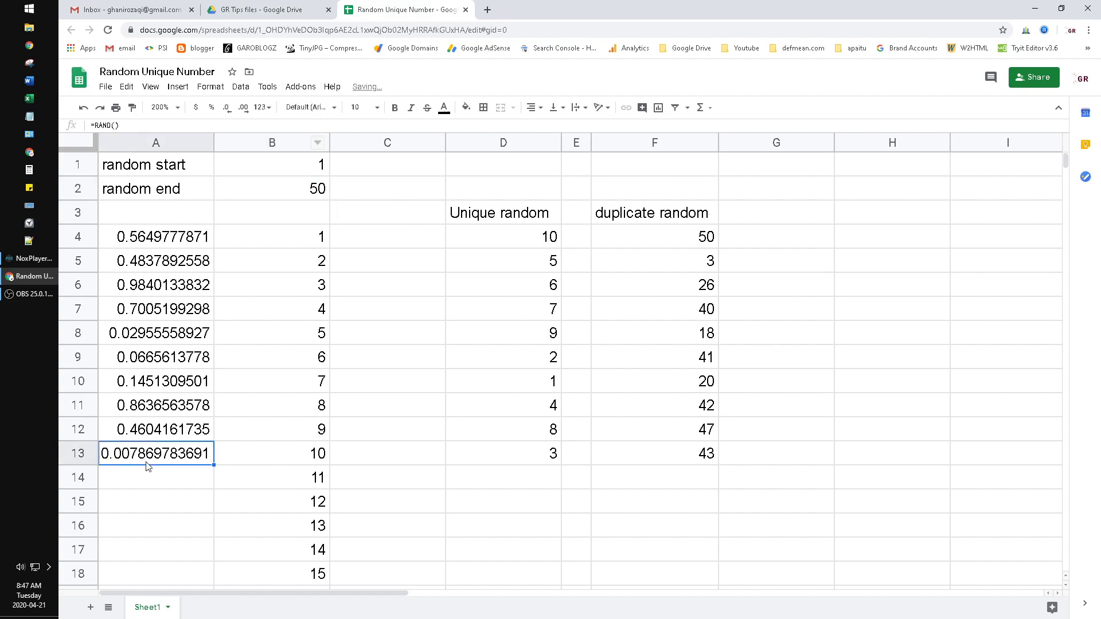
drag(213, 465, 240, 385)
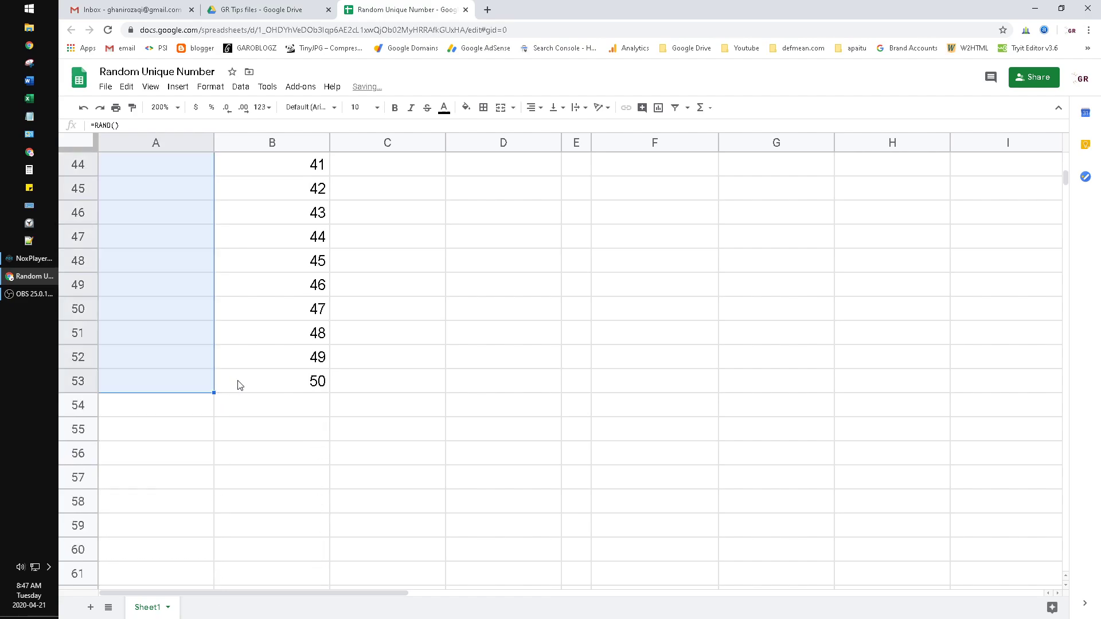
scroll(464, 342, up, 15)
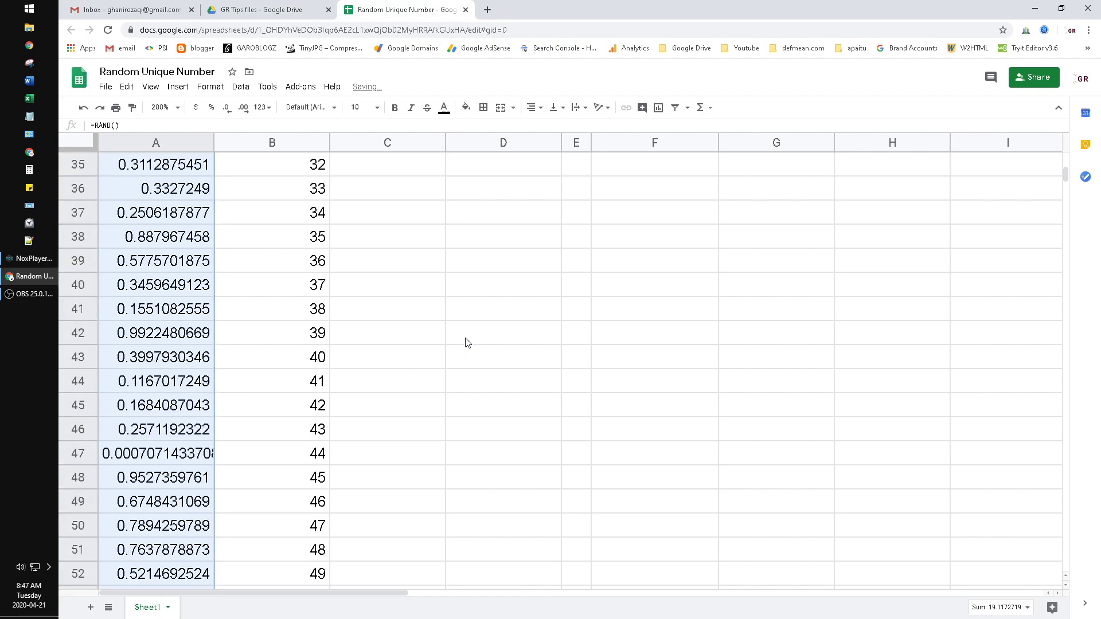
Step: Change D4's formula to =SORT(B4:B53,A4:A53,1)
double_click(519, 245)
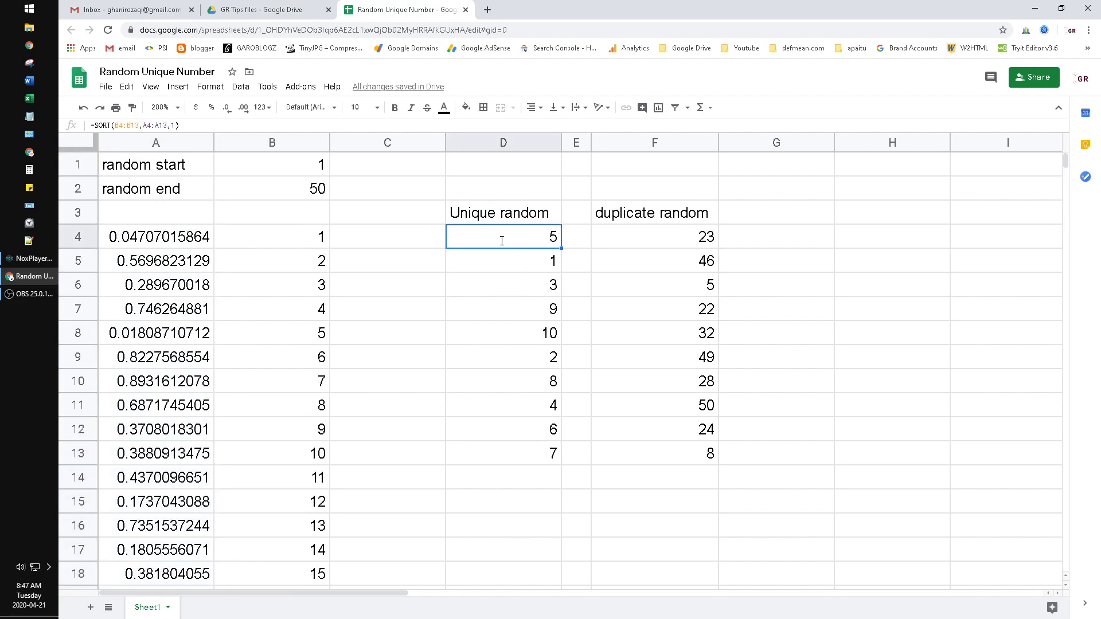
click(173, 126)
drag(173, 126, 187, 126)
scroll(250, 459, down, 10)
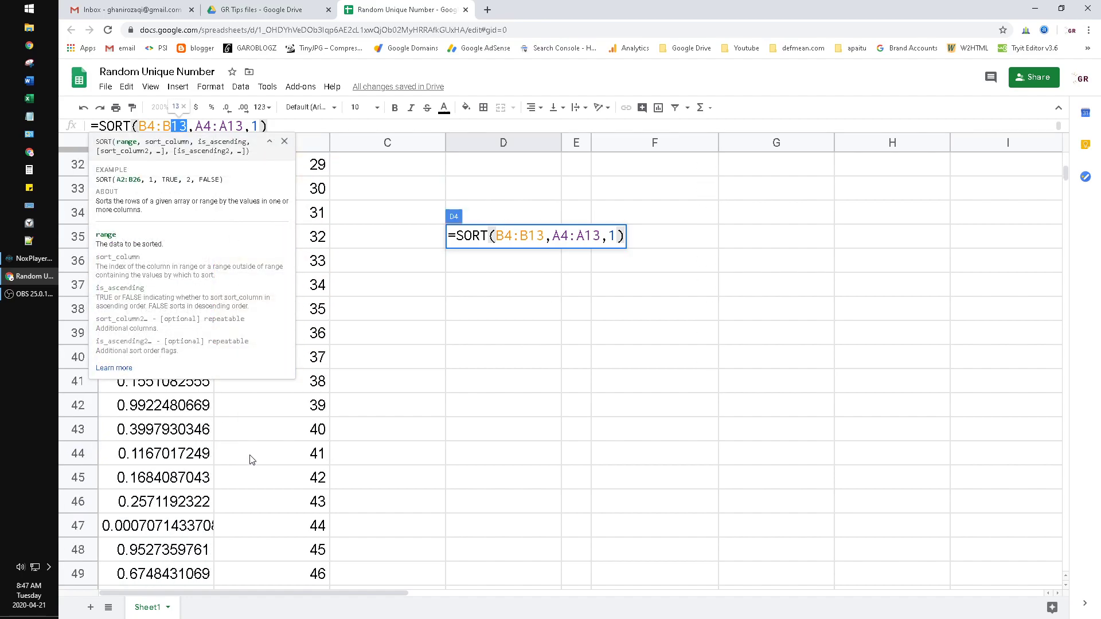
scroll(250, 459, down, 2)
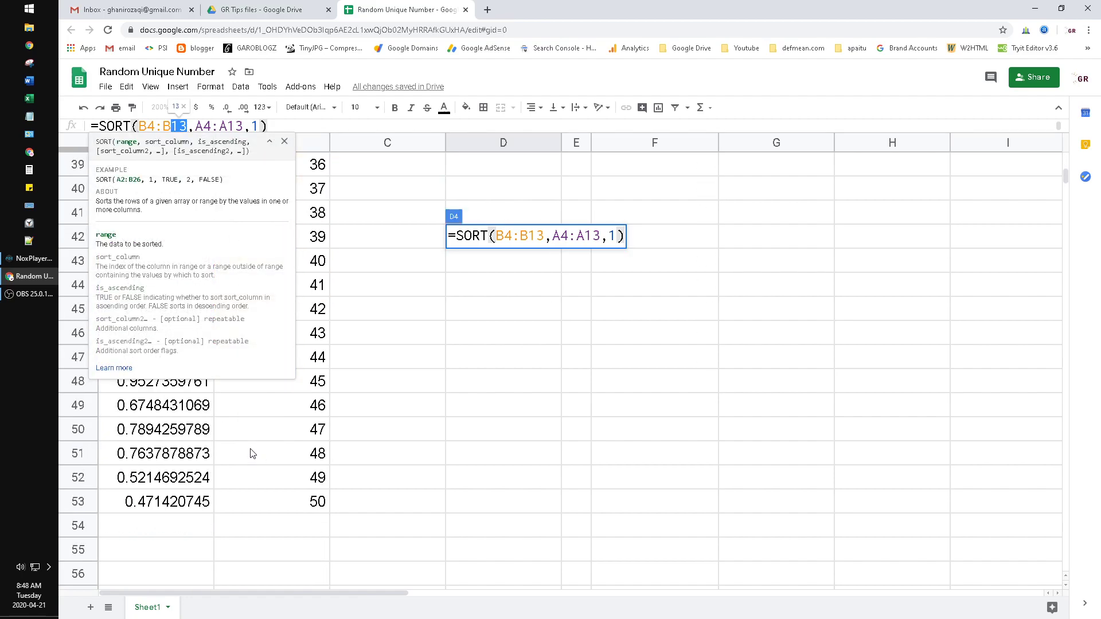
text(53)
key(Right)
key(Right)
key(Right)
key(Right)
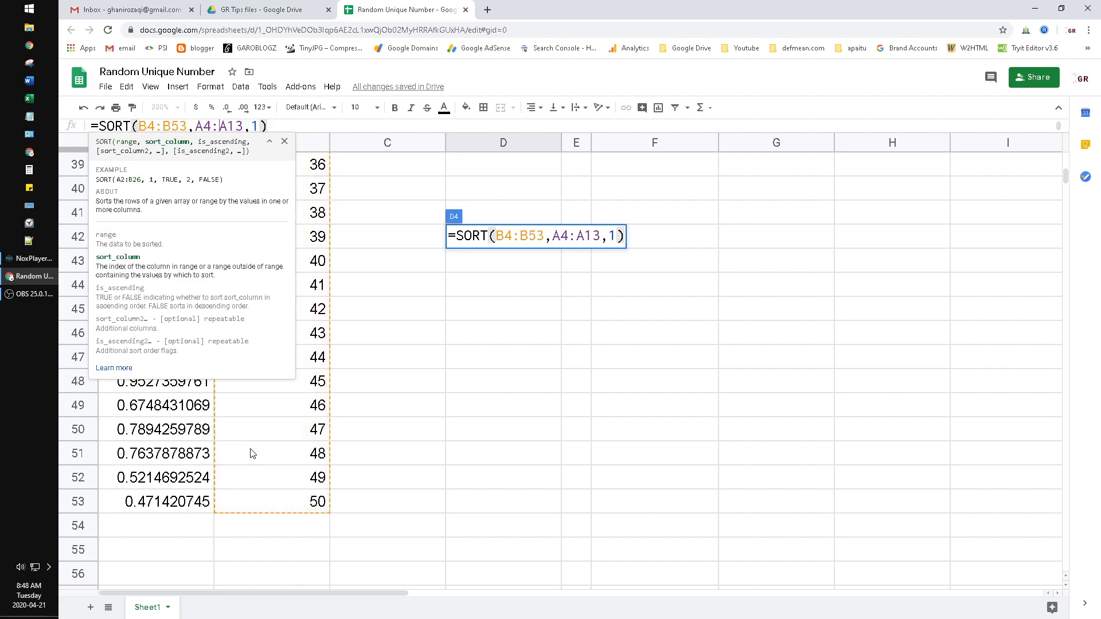
key(shift+Right)
key(shift+Right)
text(53)
key(Return)
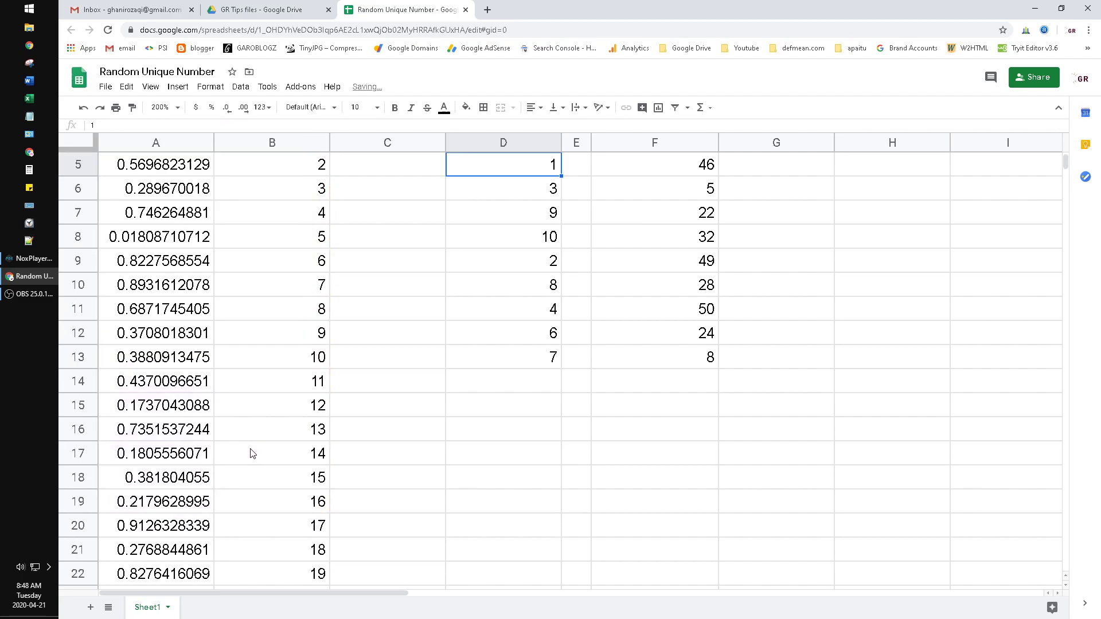
Step: Check F4's RANDBETWEEN formula without changing it
scroll(424, 430, up, 2)
double_click(672, 244)
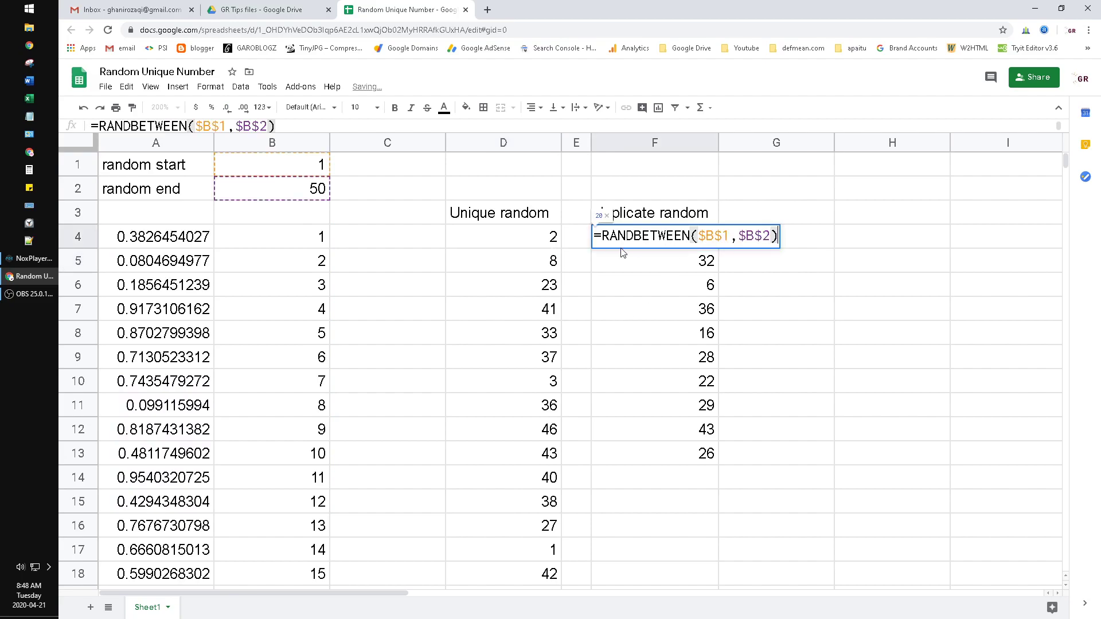
key(Escape)
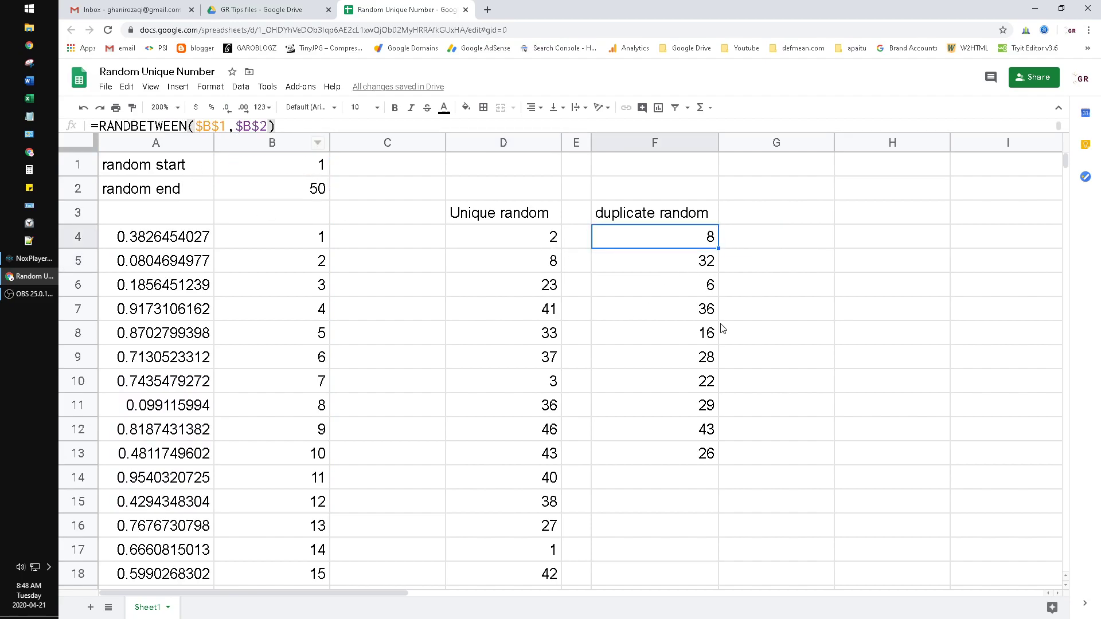
Step: Copy F13's RANDBETWEEN formula down to row 53, then review the top Unique random values
scroll(704, 352, down, 2)
click(709, 289)
drag(717, 296, 711, 383)
scroll(579, 304, up, 12)
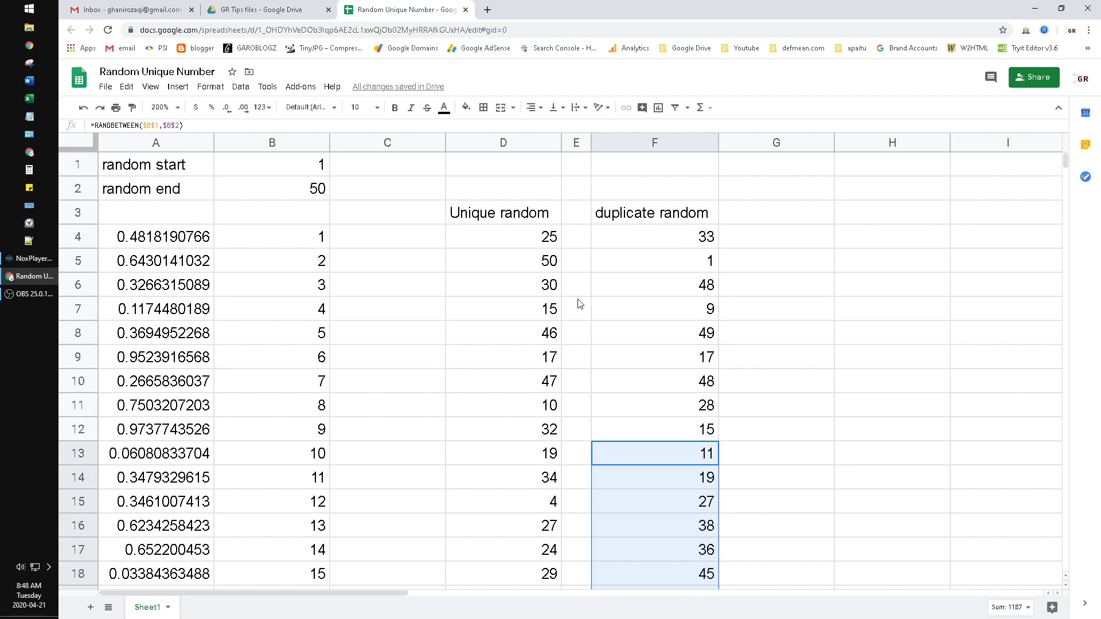
drag(496, 237, 510, 504)
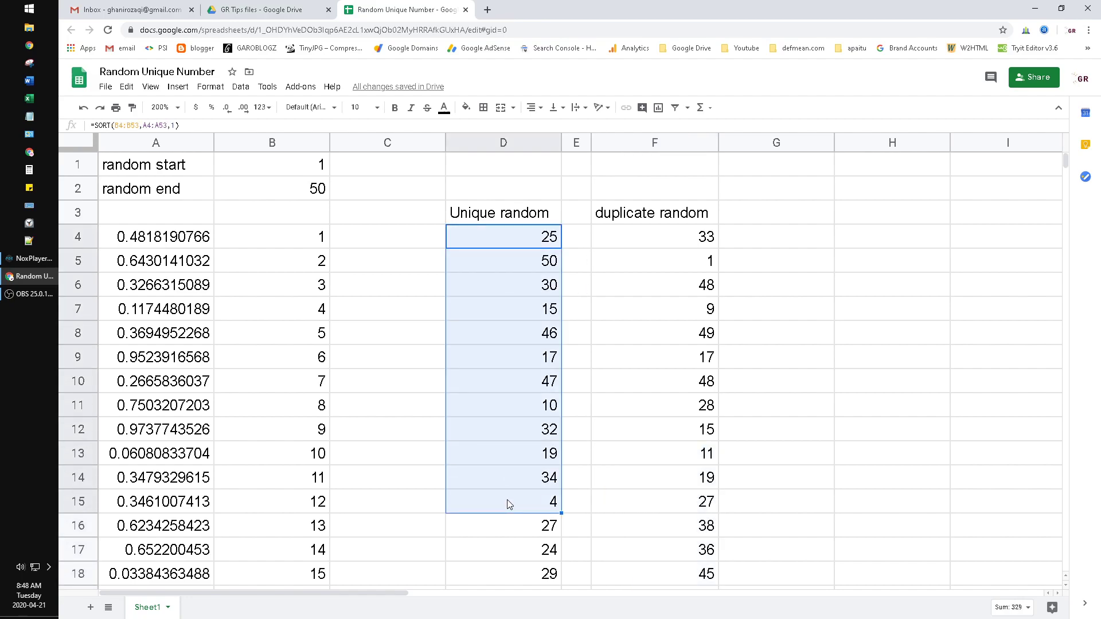